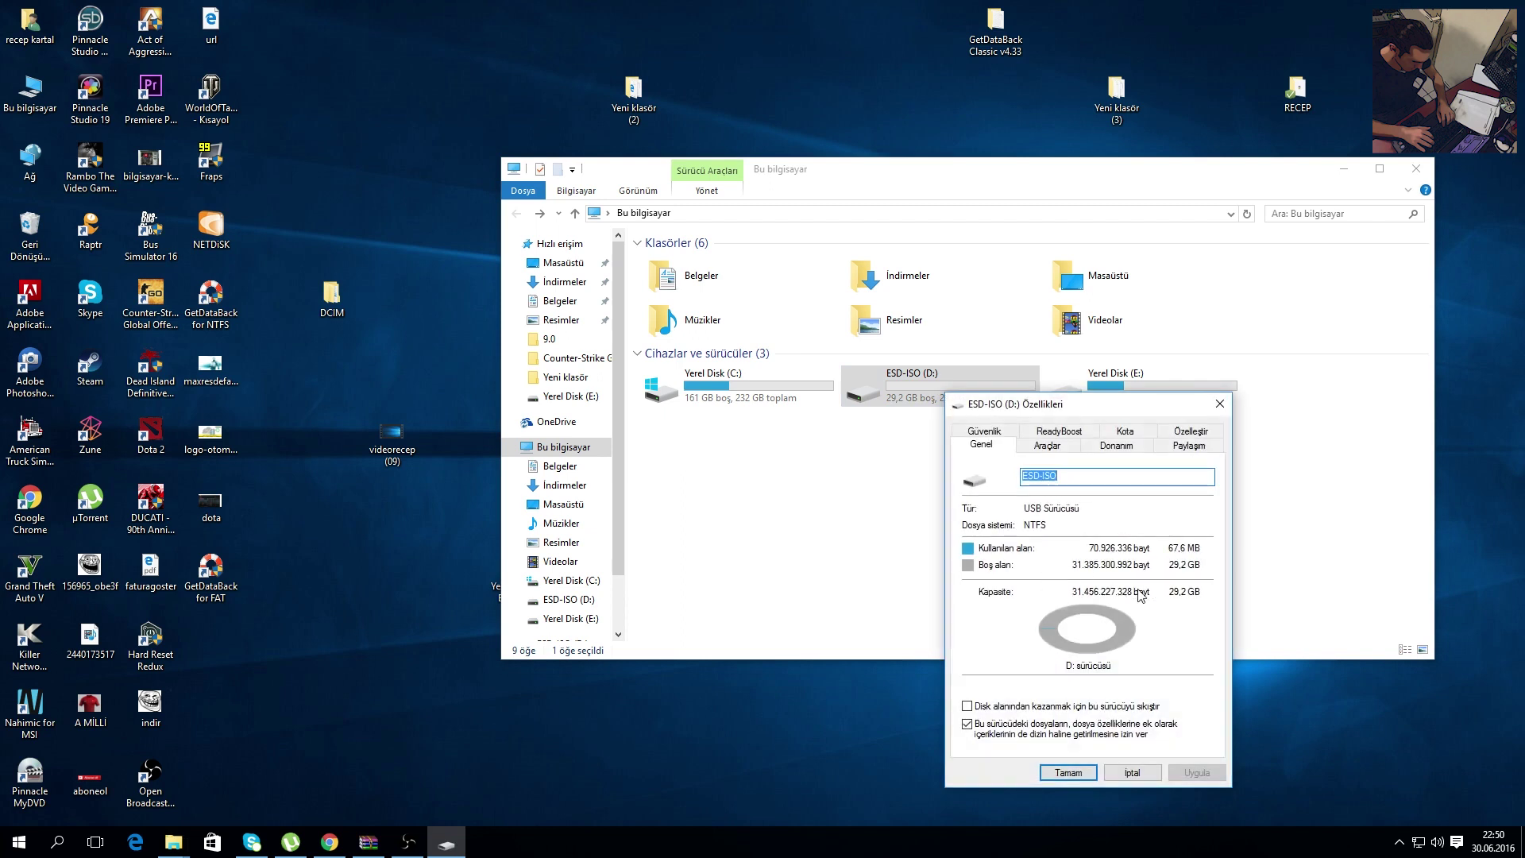
Step: Quick-format the ESD-ISO (D:) USB drive as NTFS with a 4096-byte allocation size and the label ESD-ISO
left_click(1221, 404)
right_click(899, 394)
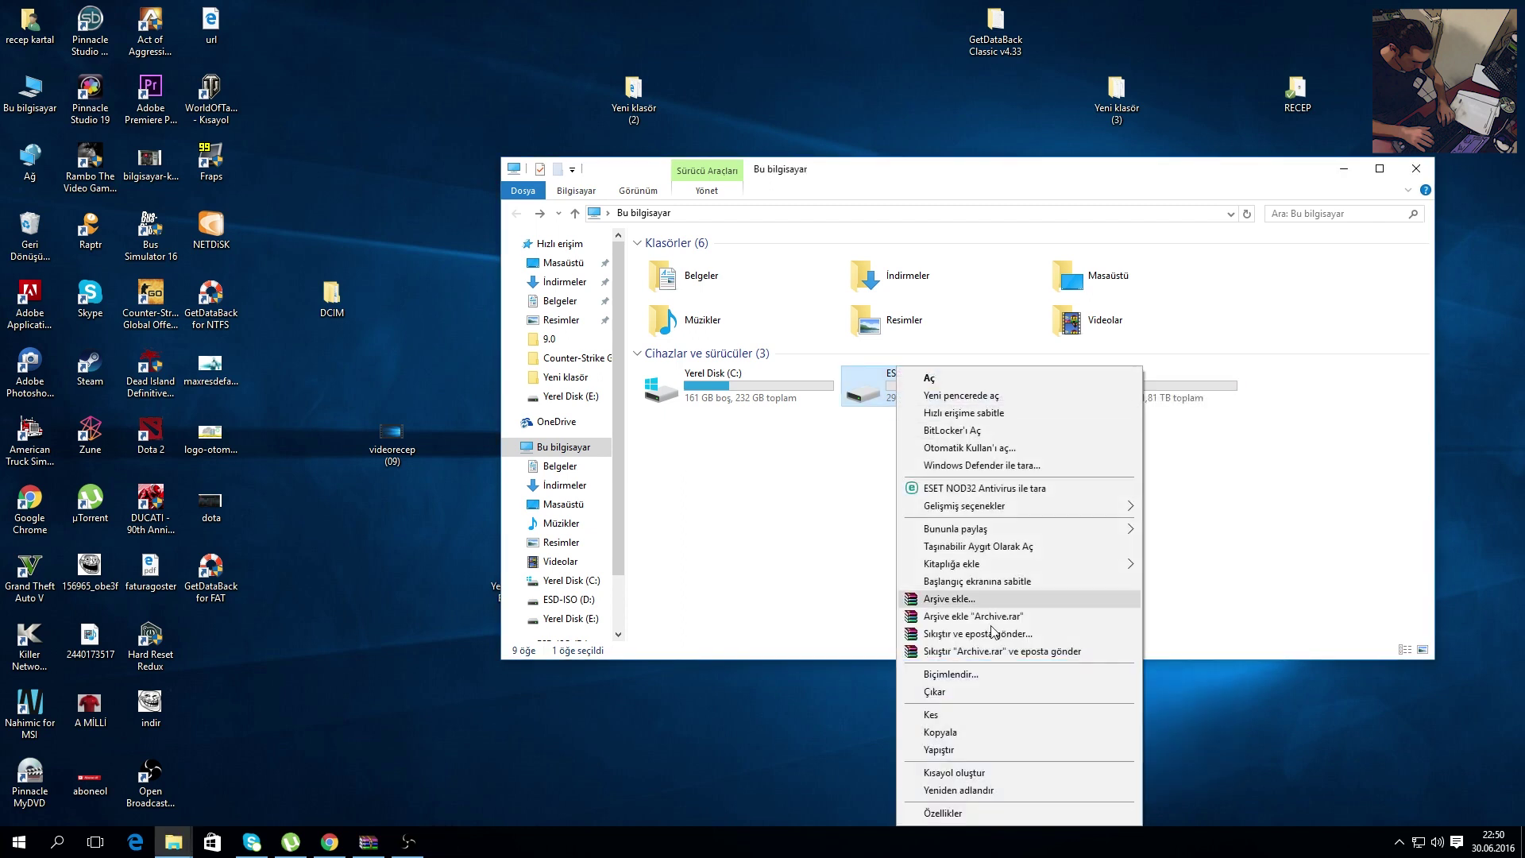
left_click(993, 677)
left_click(656, 645)
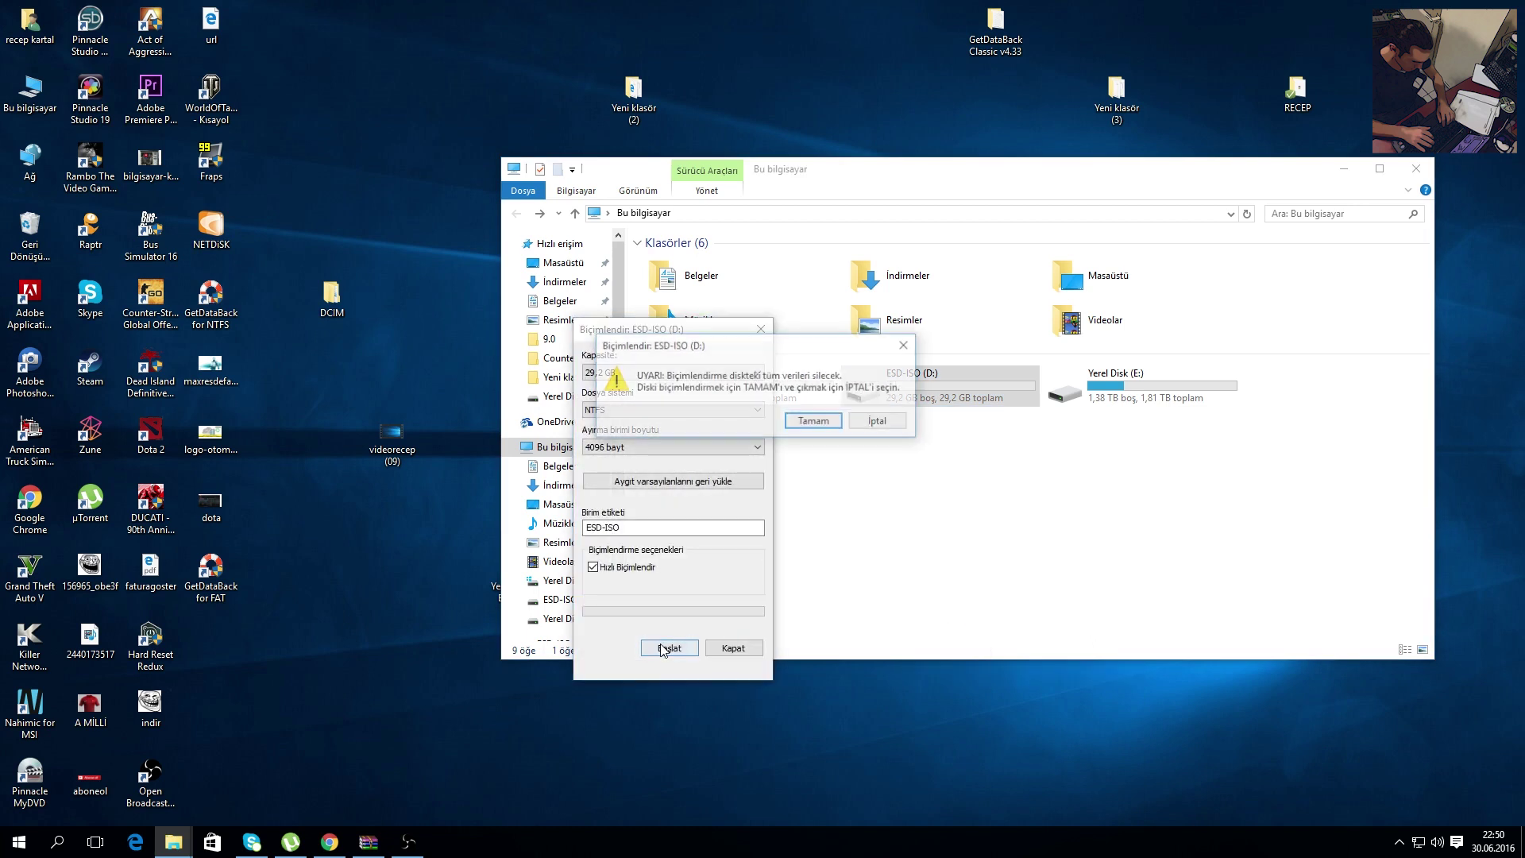
left_click(813, 421)
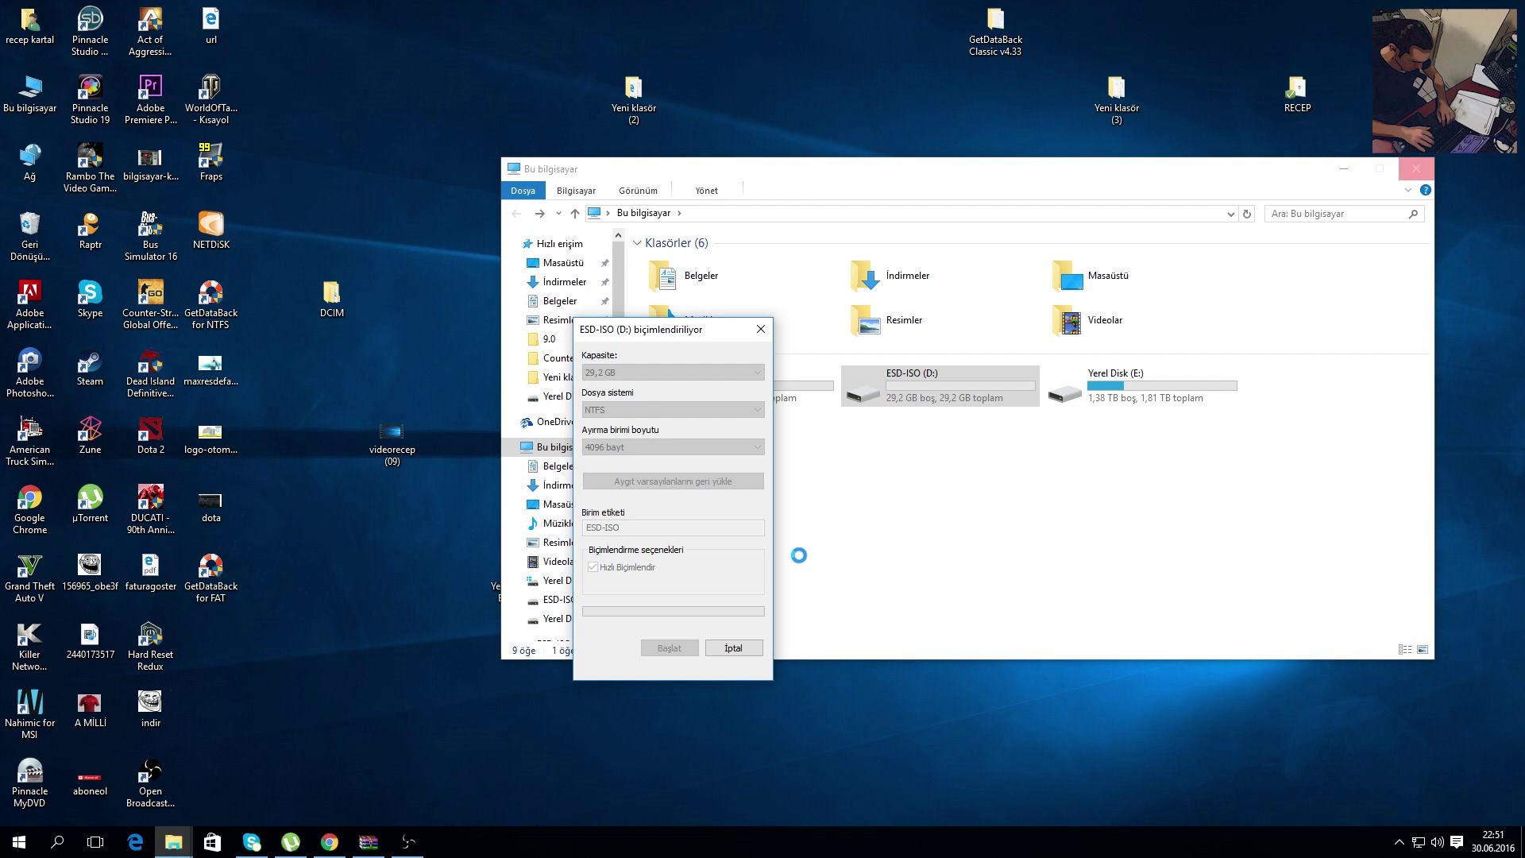
Step: Refresh the desktop, launch GetDataBack for FAT, and move its window and the format dialog apart
left_click(334, 565)
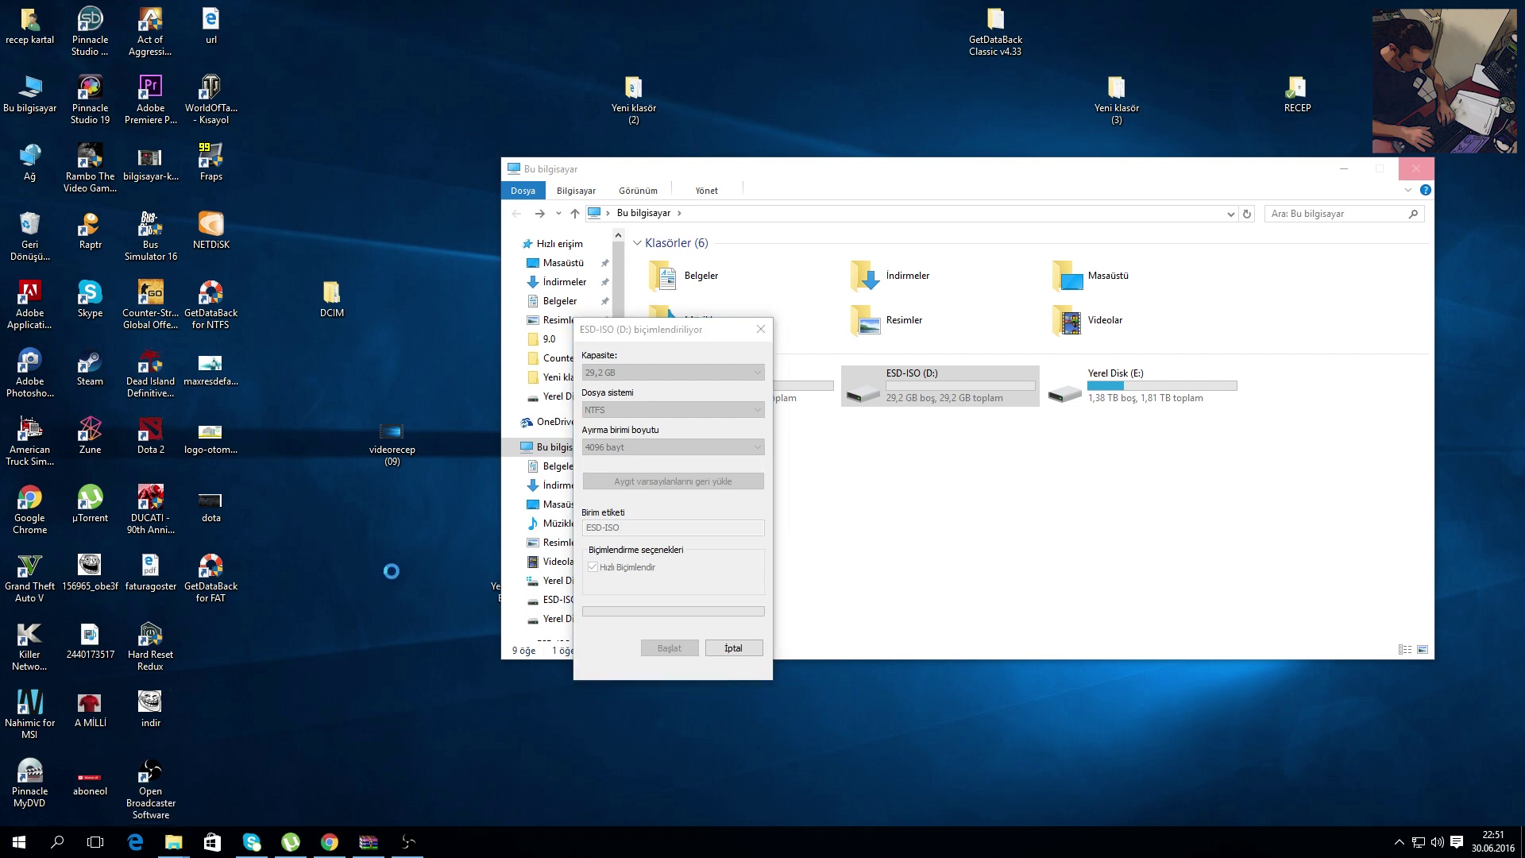
right_click(391, 570)
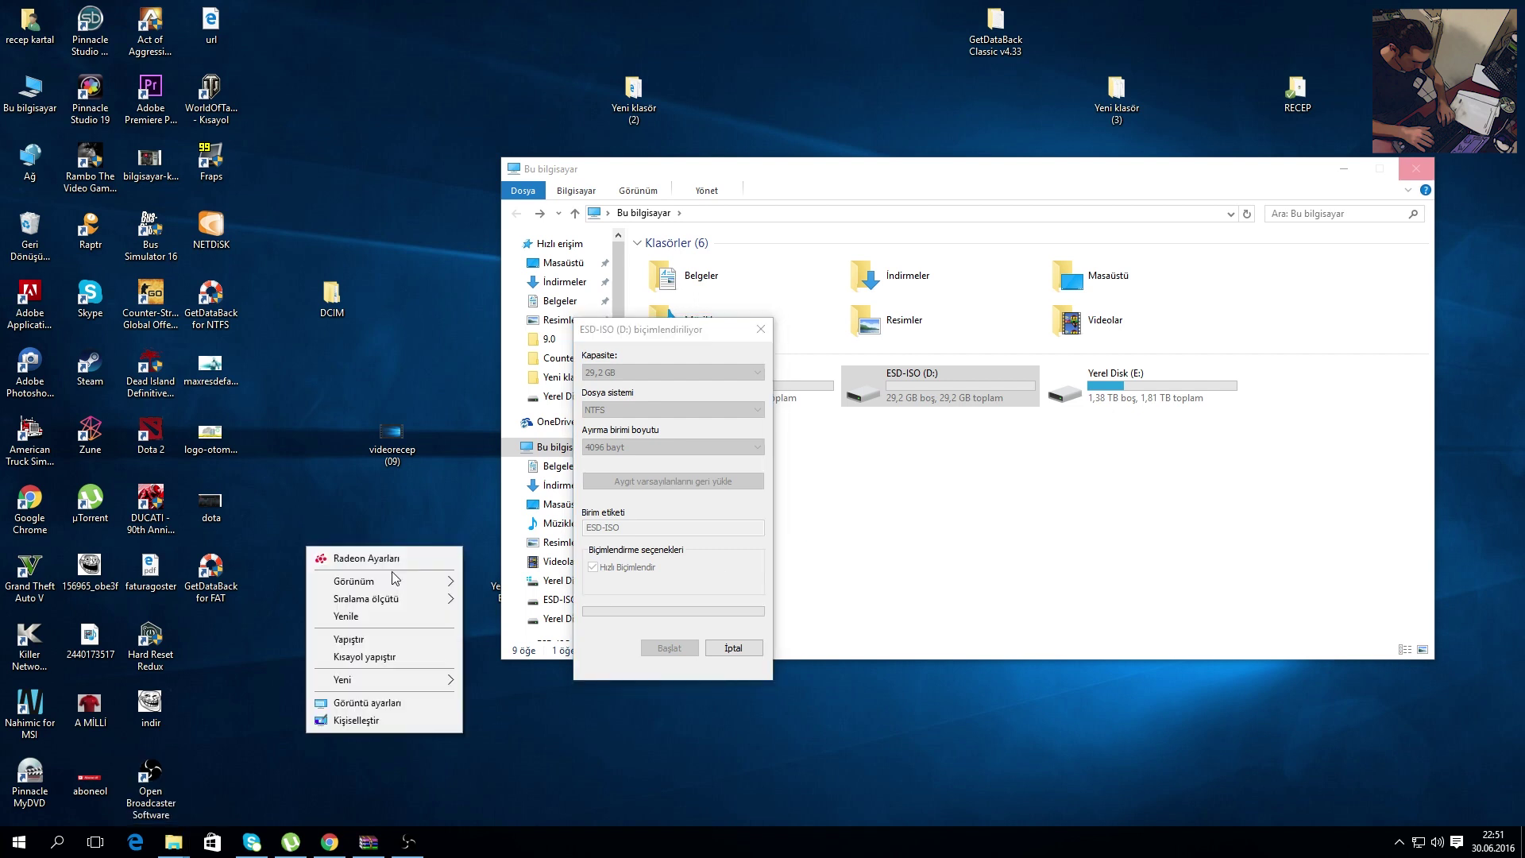
left_click(405, 616)
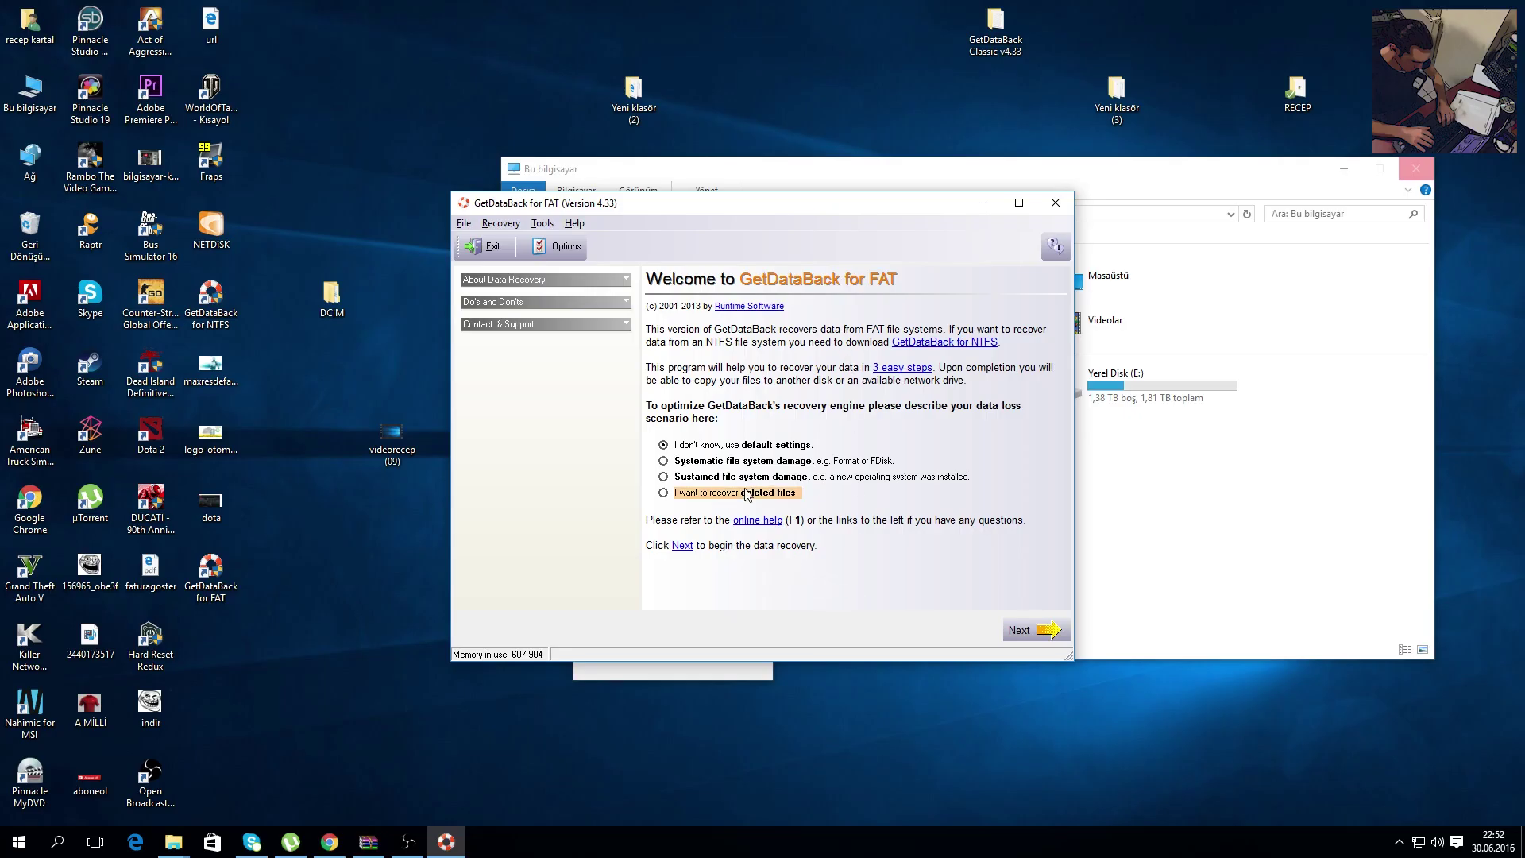
left_click_drag(837, 210, 393, 154)
left_click_drag(680, 339, 968, 314)
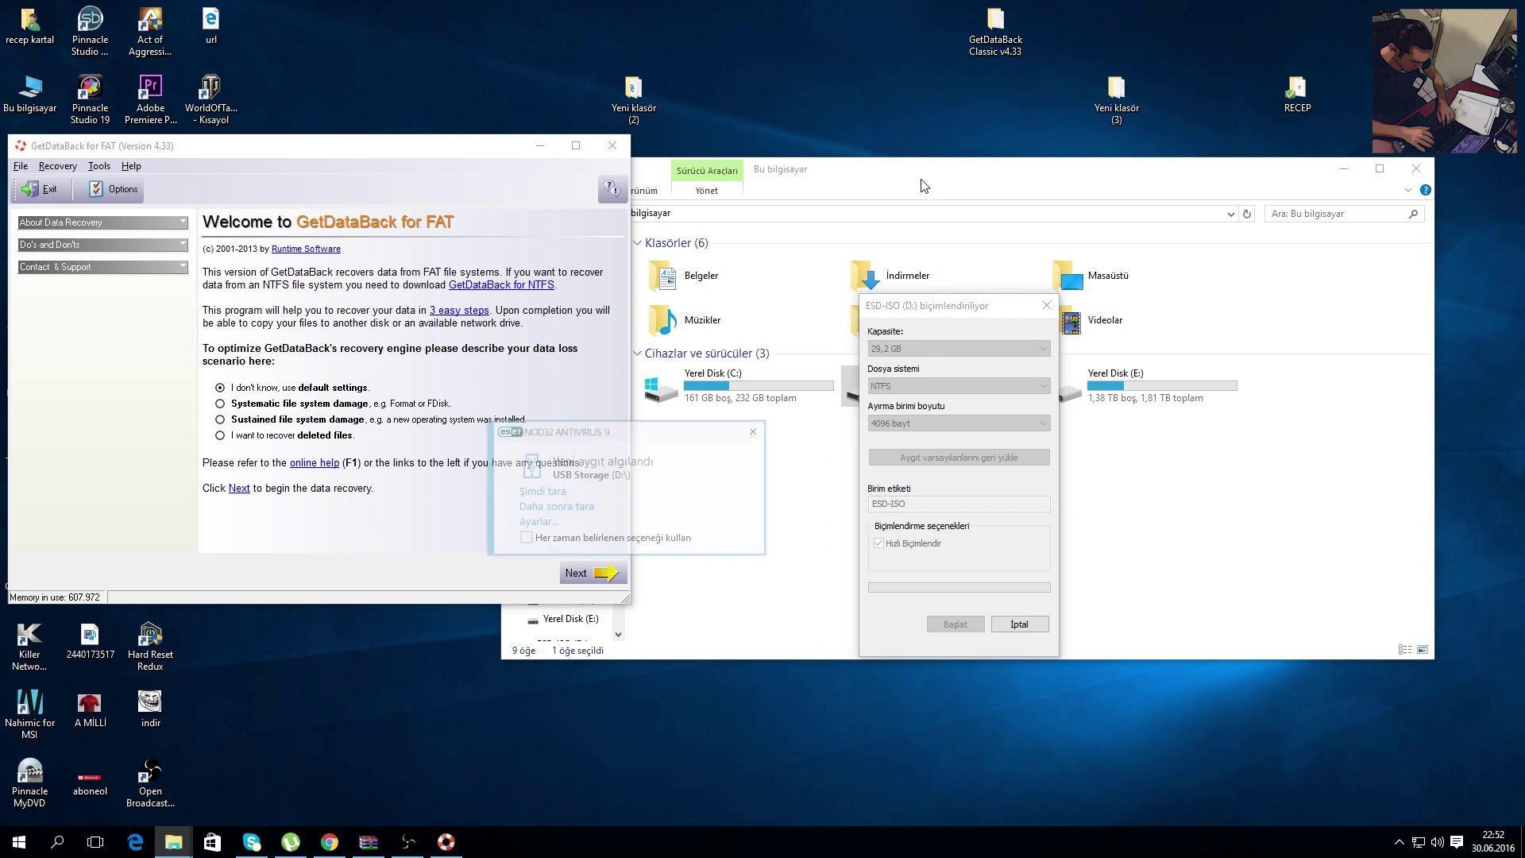
Step: Dismiss the antivirus notice about the USB storage device and bring the format progress dialog back to the front
left_click(753, 432)
left_click(817, 545)
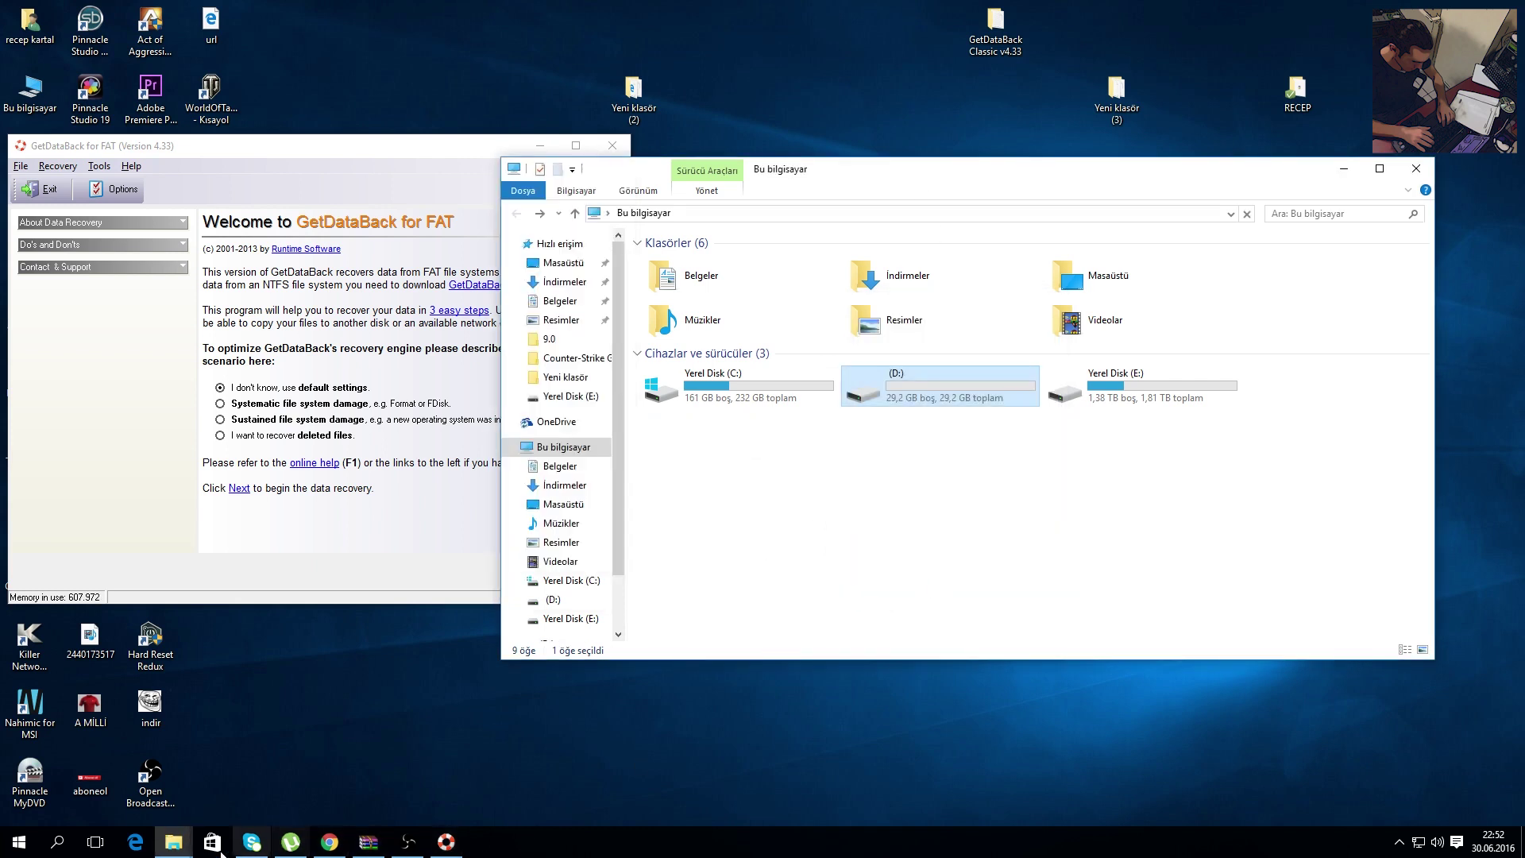
mouse_move(174, 847)
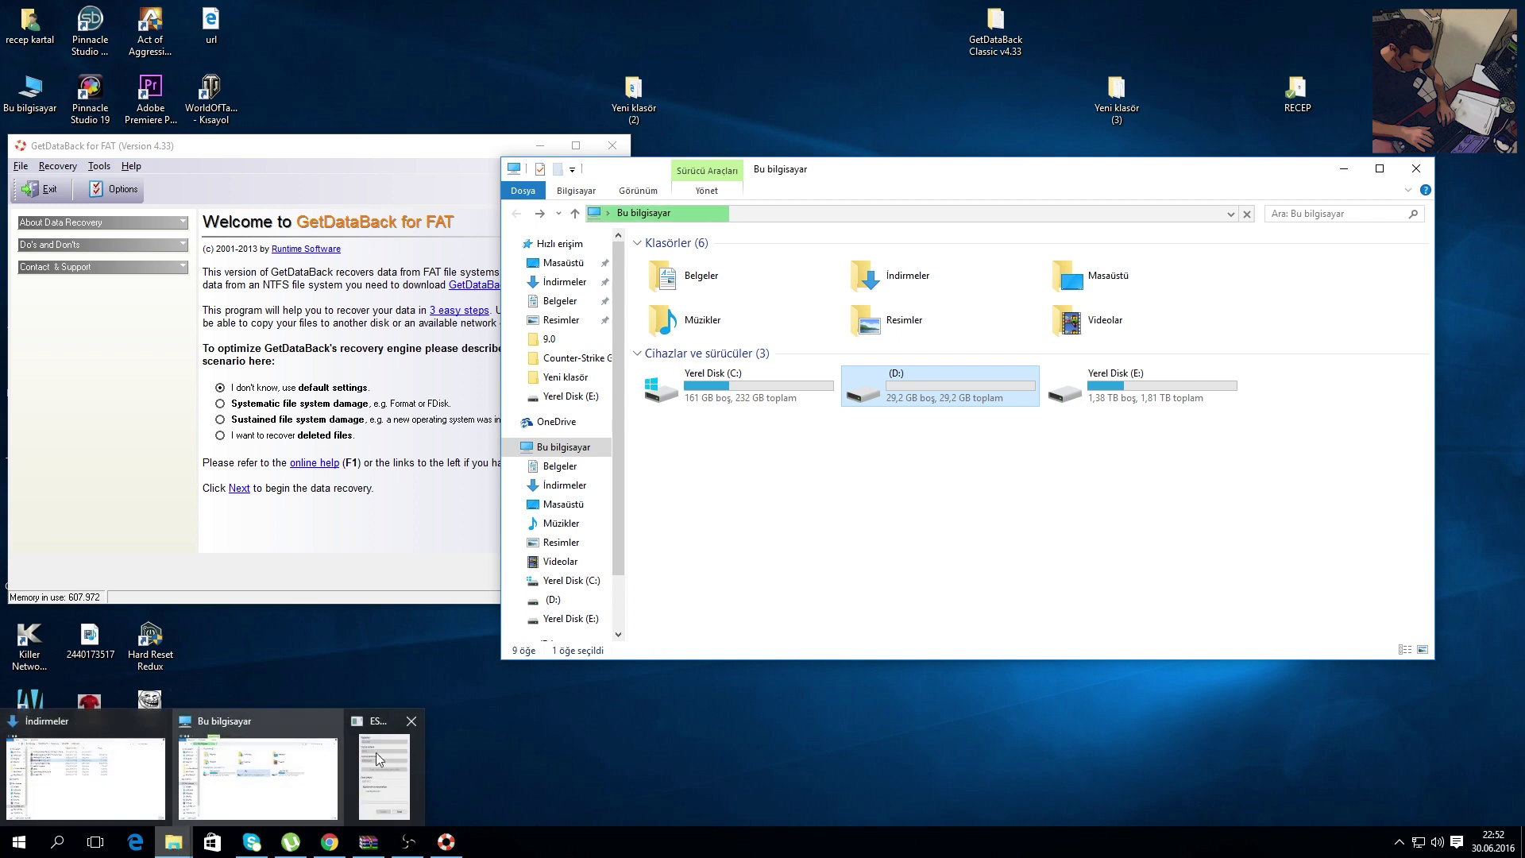
left_click(394, 752)
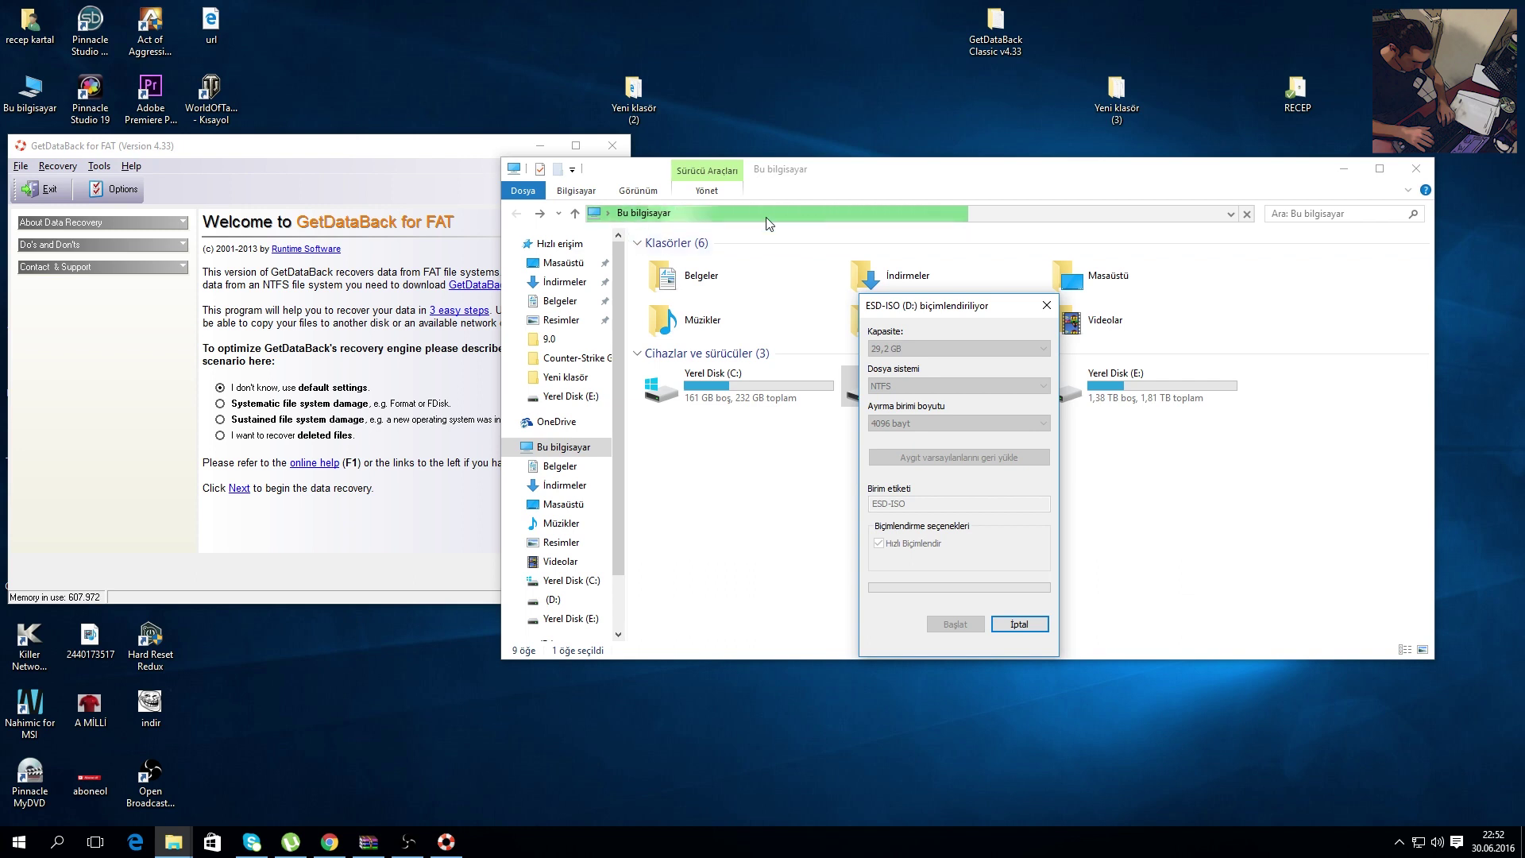
Step: Reposition the GetDataBack window, acknowledge the format completion message, and close the format dialog
left_click(439, 559)
mouse_move(439, 151)
left_mouse_down()
mouse_move(466, 165)
mouse_move(447, 168)
mouse_move(450, 151)
mouse_move(455, 176)
left_mouse_up()
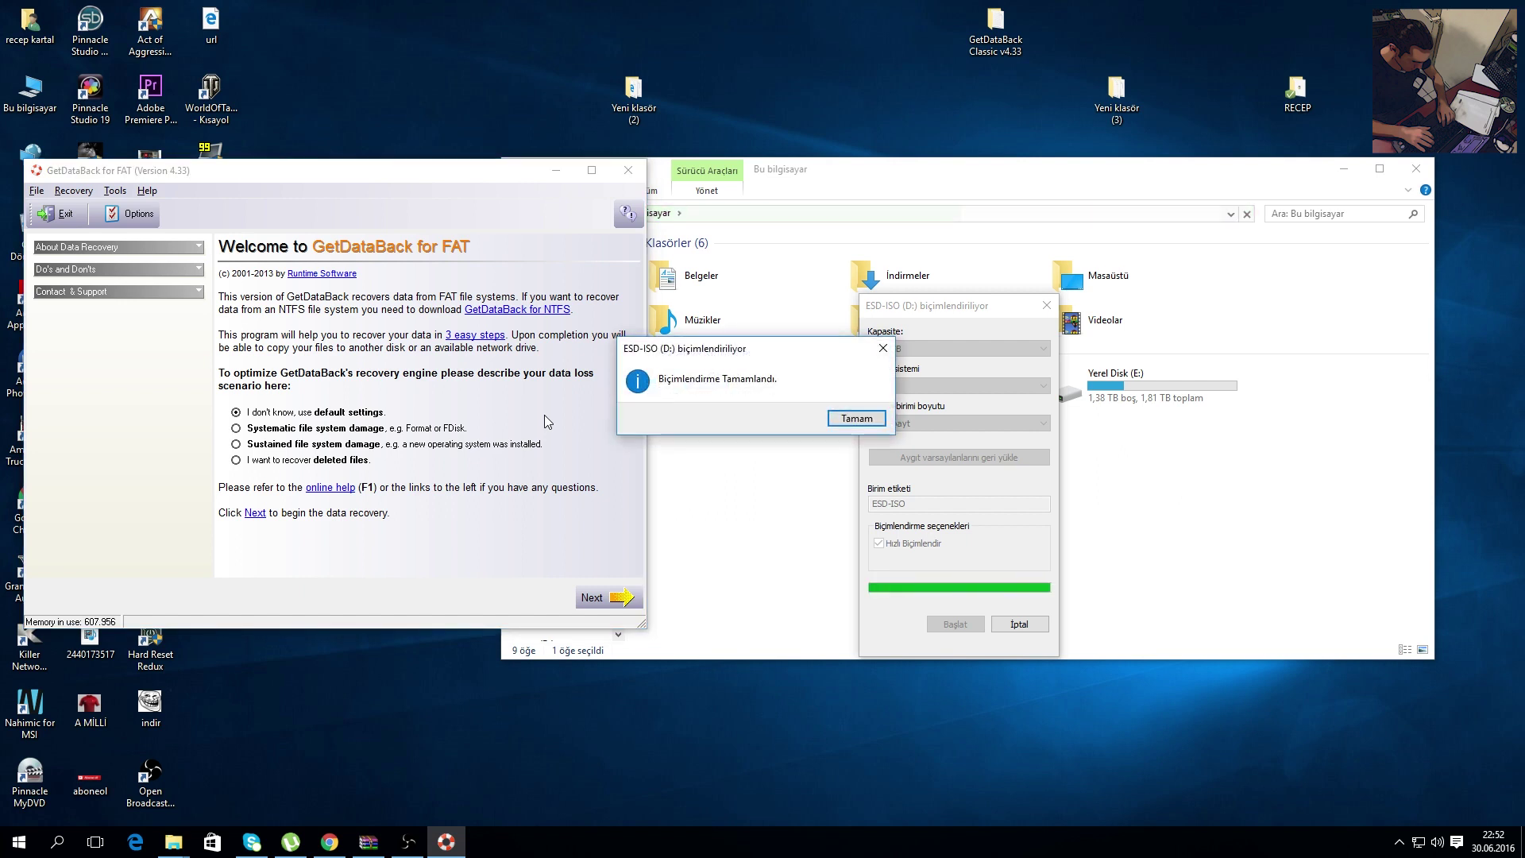
left_click(856, 418)
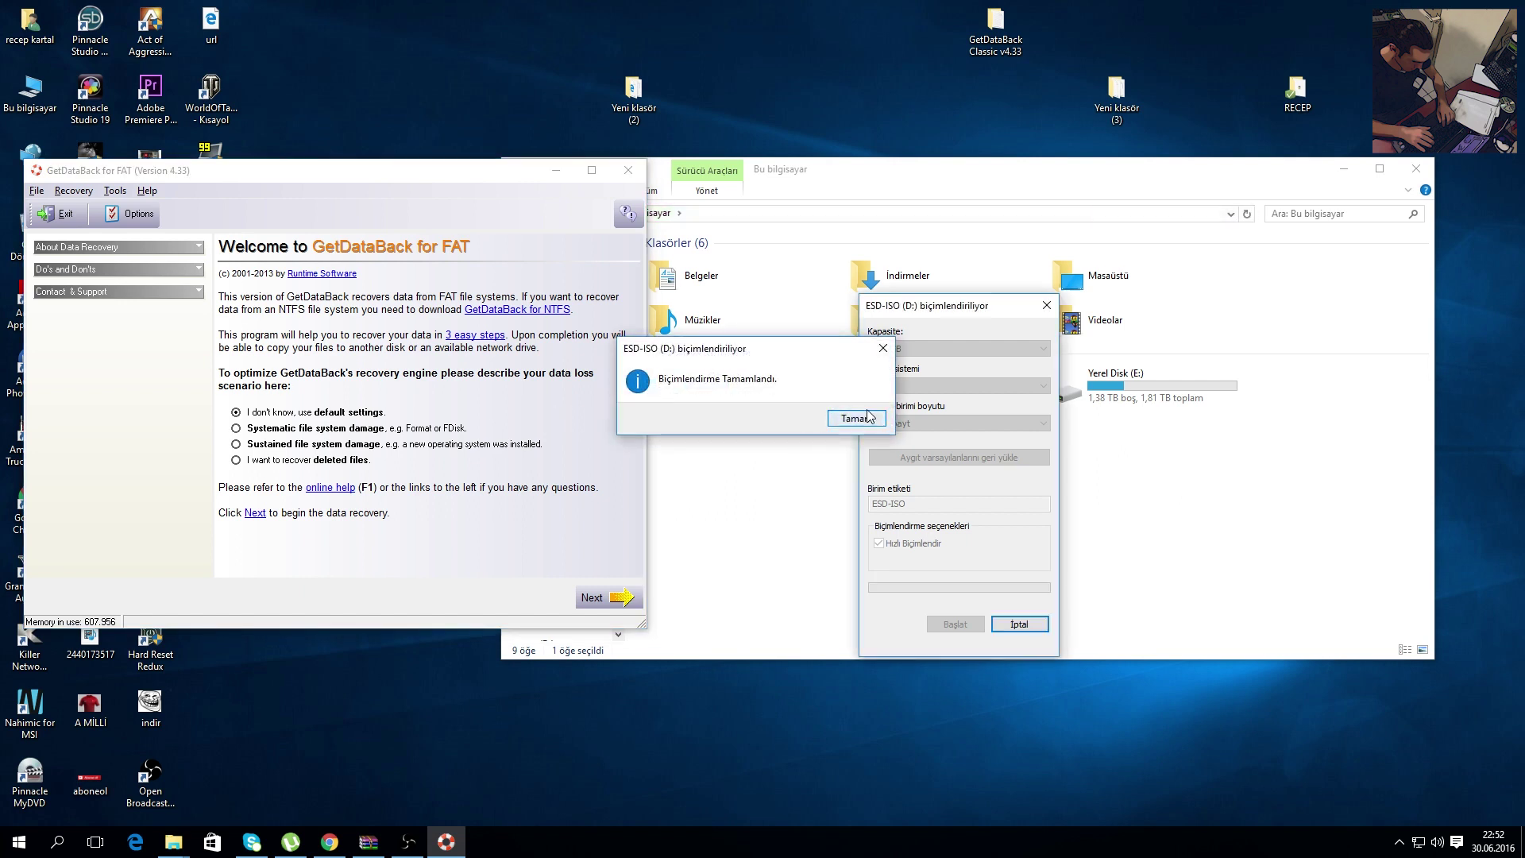
left_click(1010, 627)
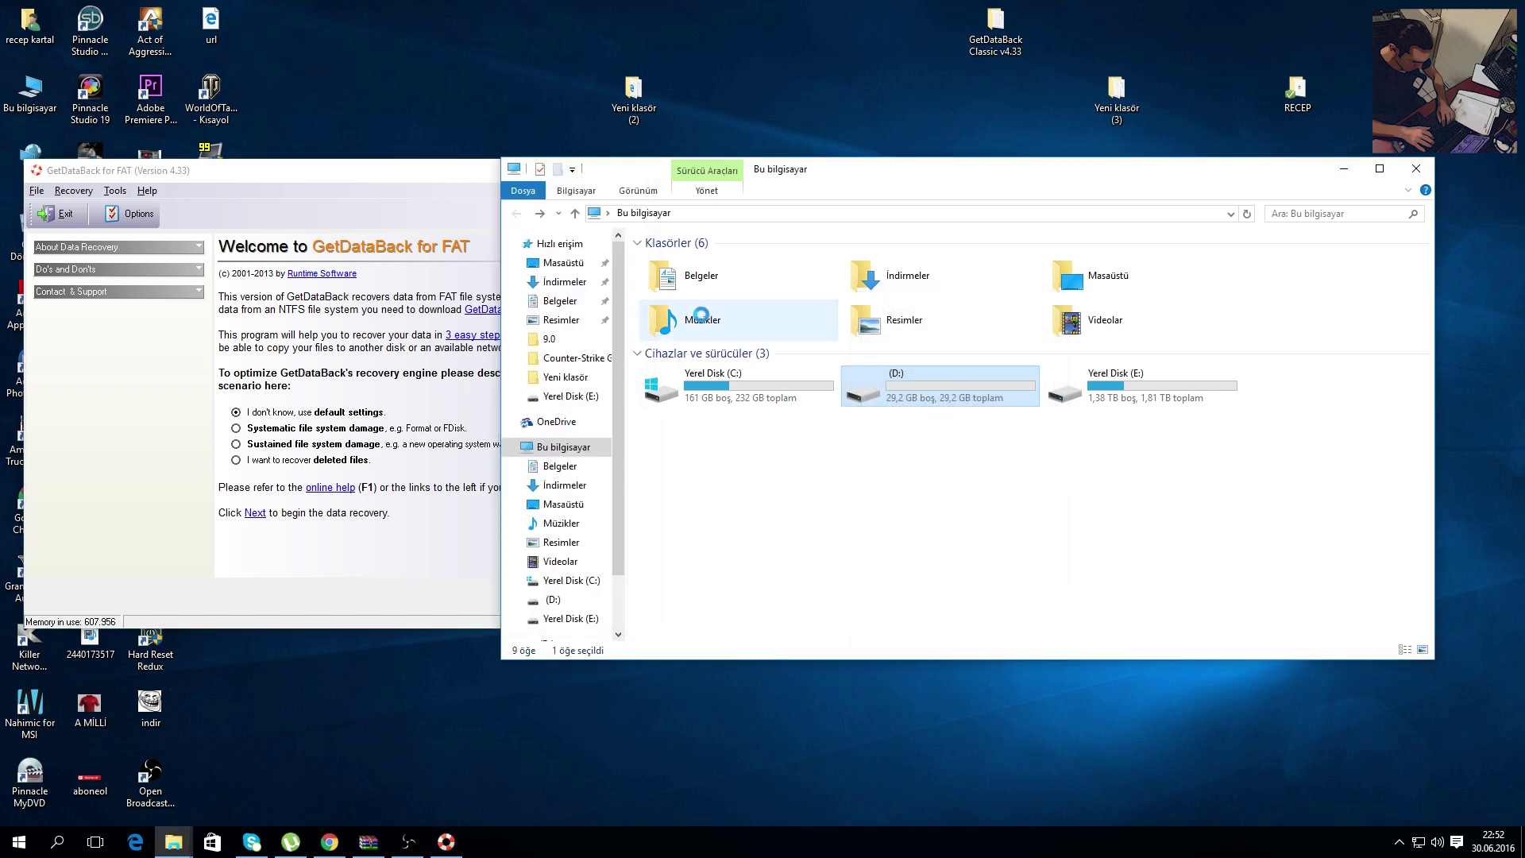
Step: Open the formatted ESD-ISO (D:) drive to check its contents and return to the computer overview
left_click(872, 152)
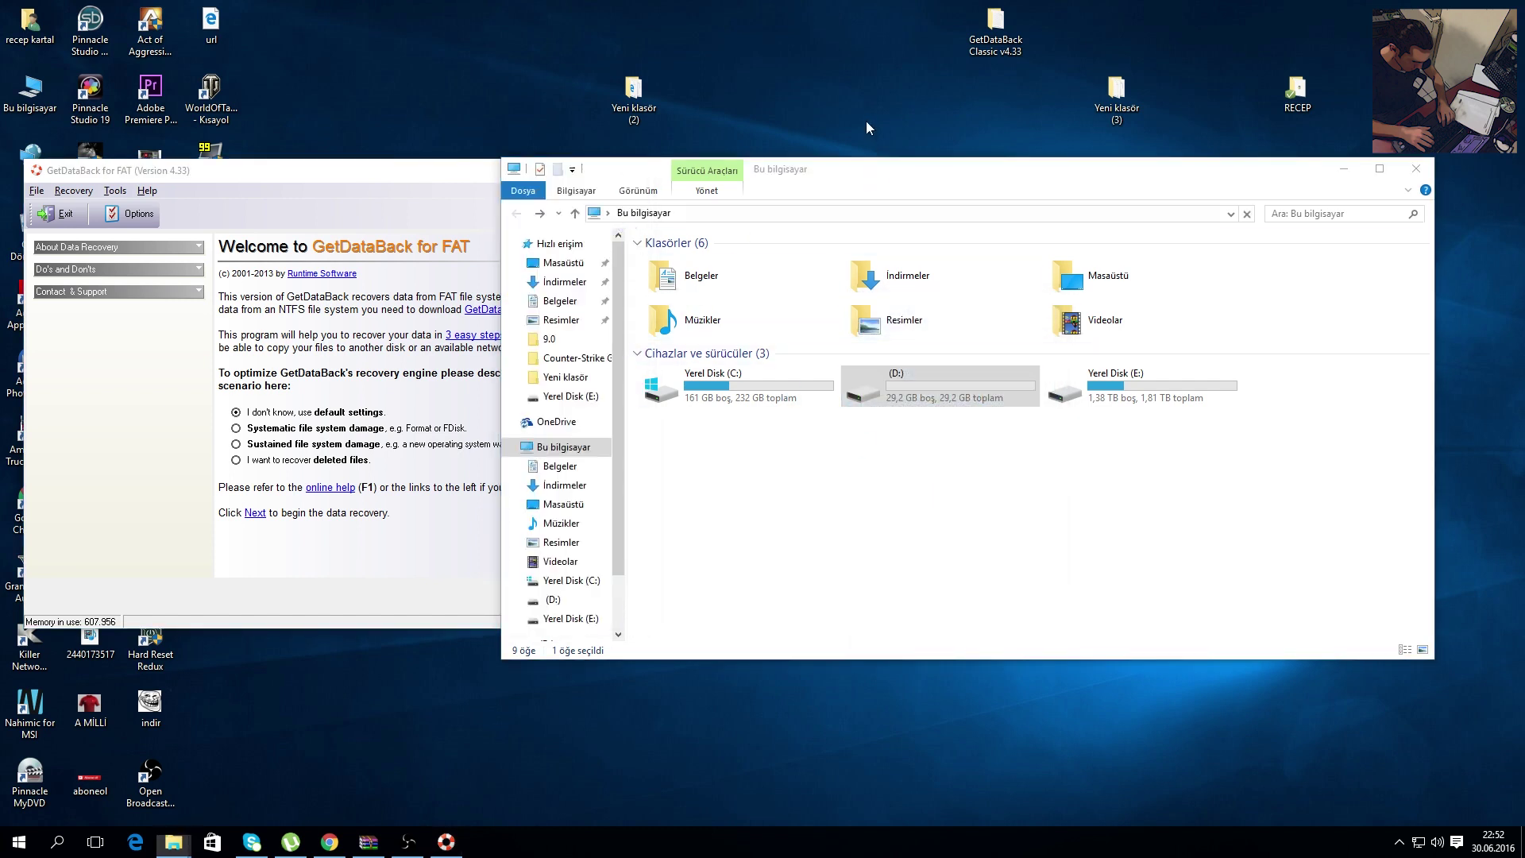
right_click(963, 146)
left_click(912, 192)
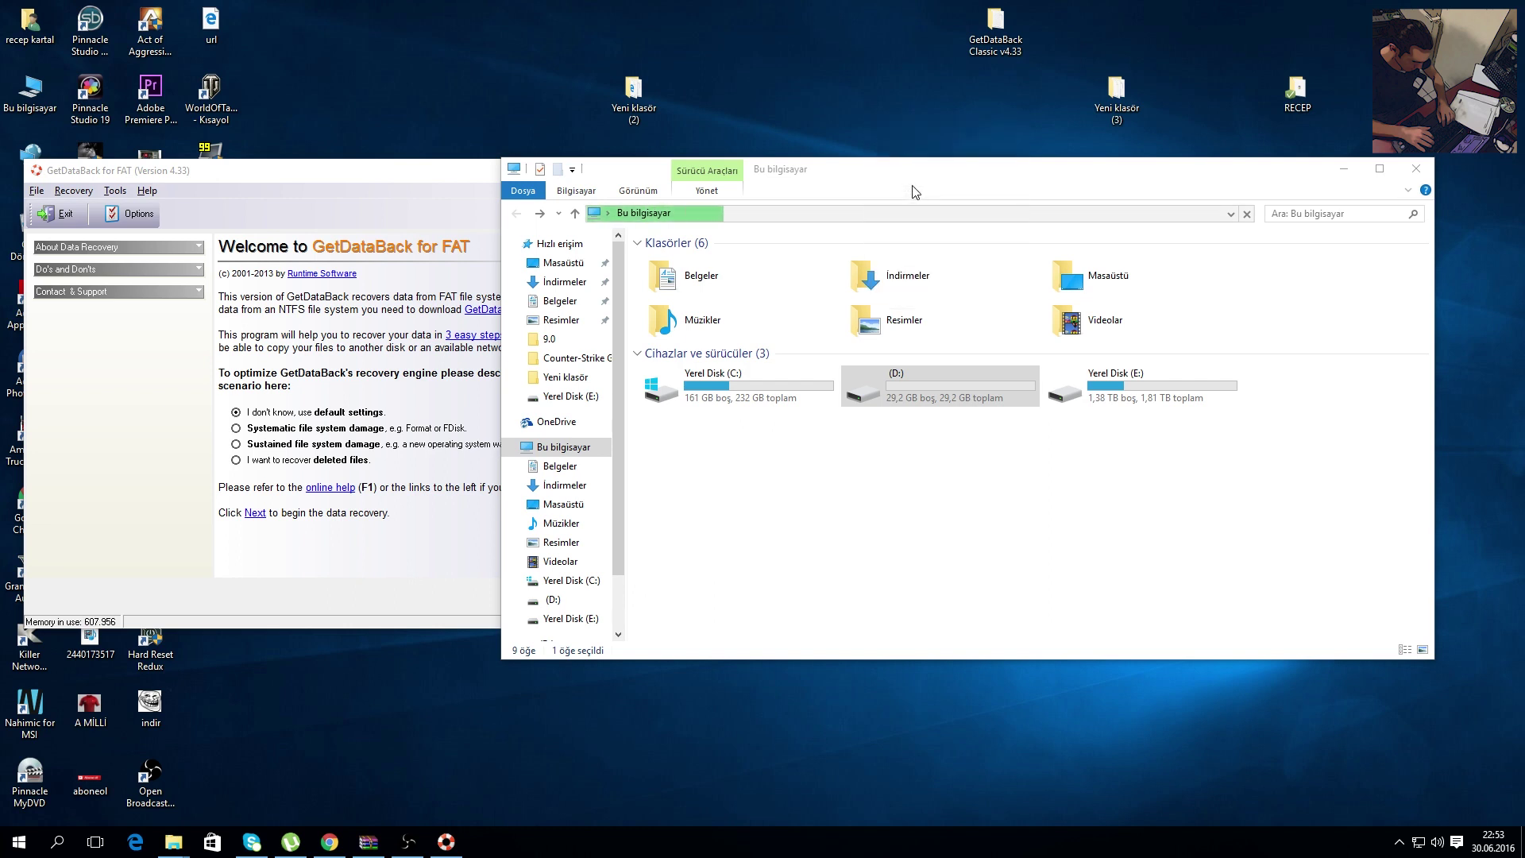
right_click(884, 844)
left_click(1294, 716)
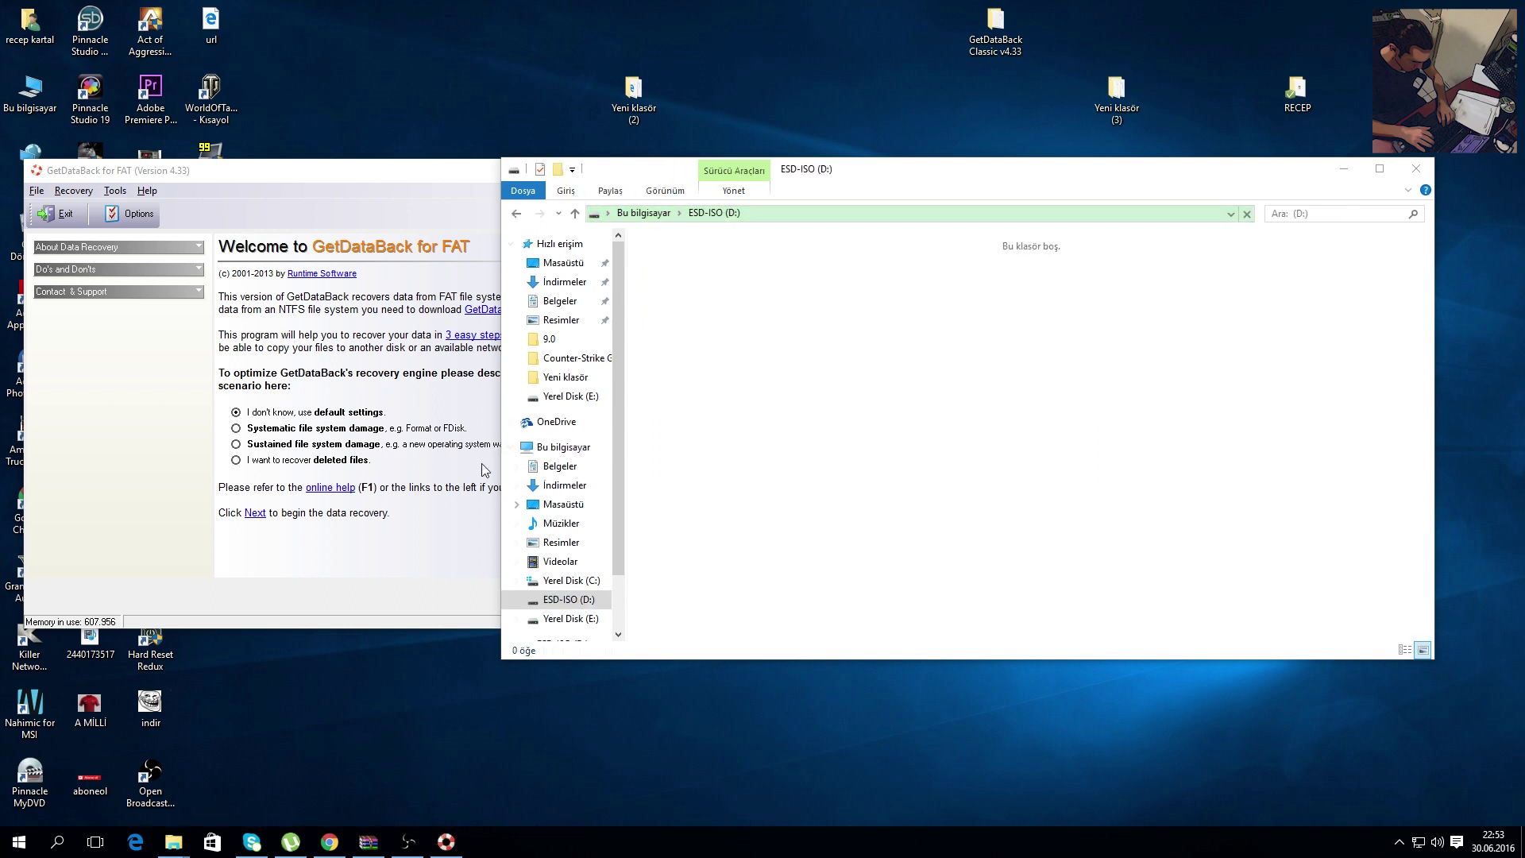
left_click(517, 208)
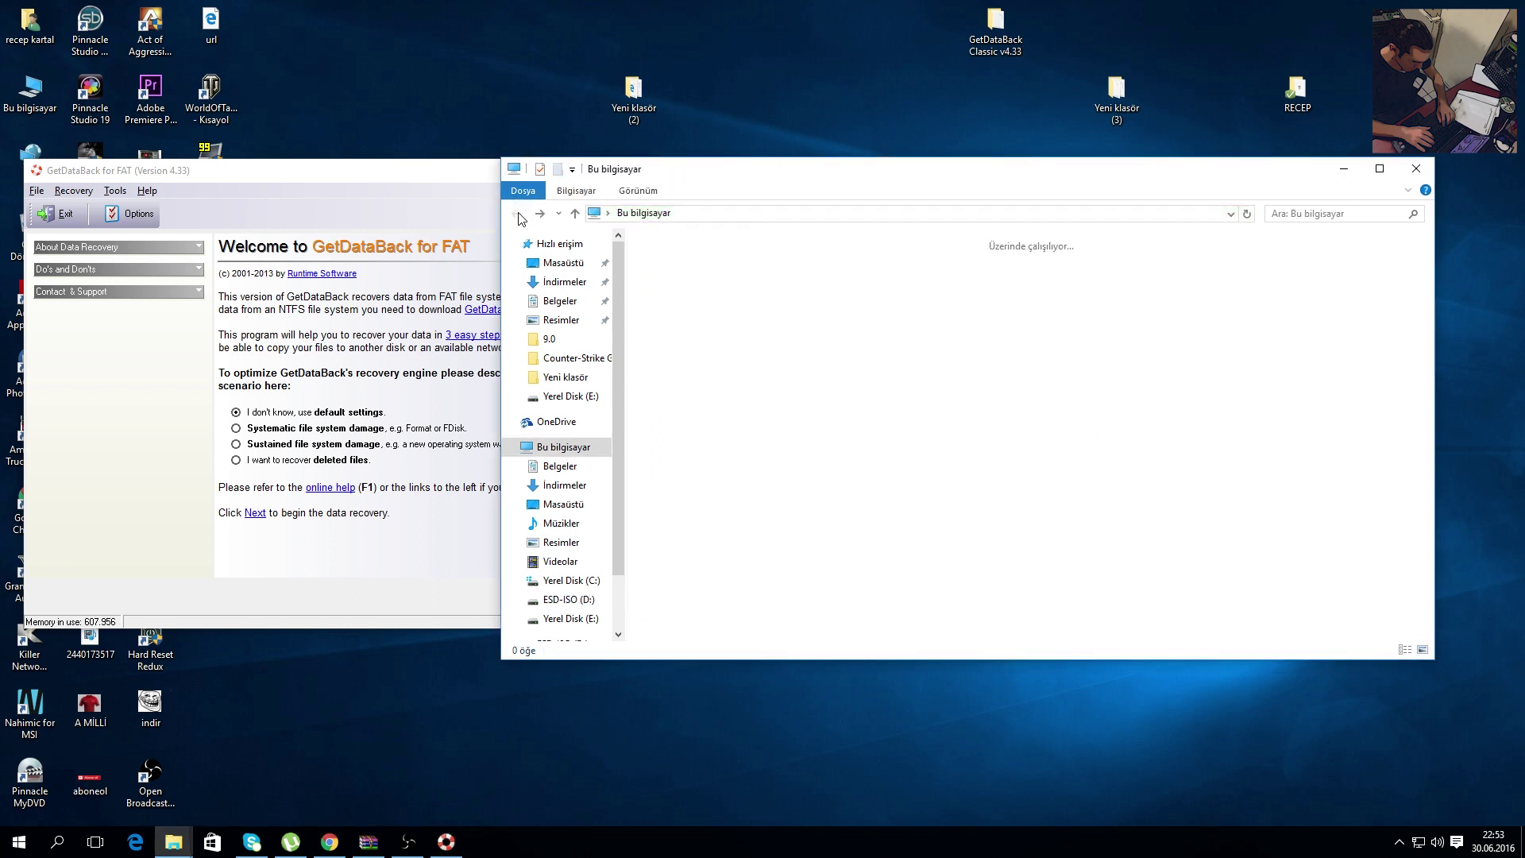
Step: In GetDataBack for FAT, keep the default recovery settings and select the 1st partition of the 3rd hard drive (HD130:)
left_click(139, 387)
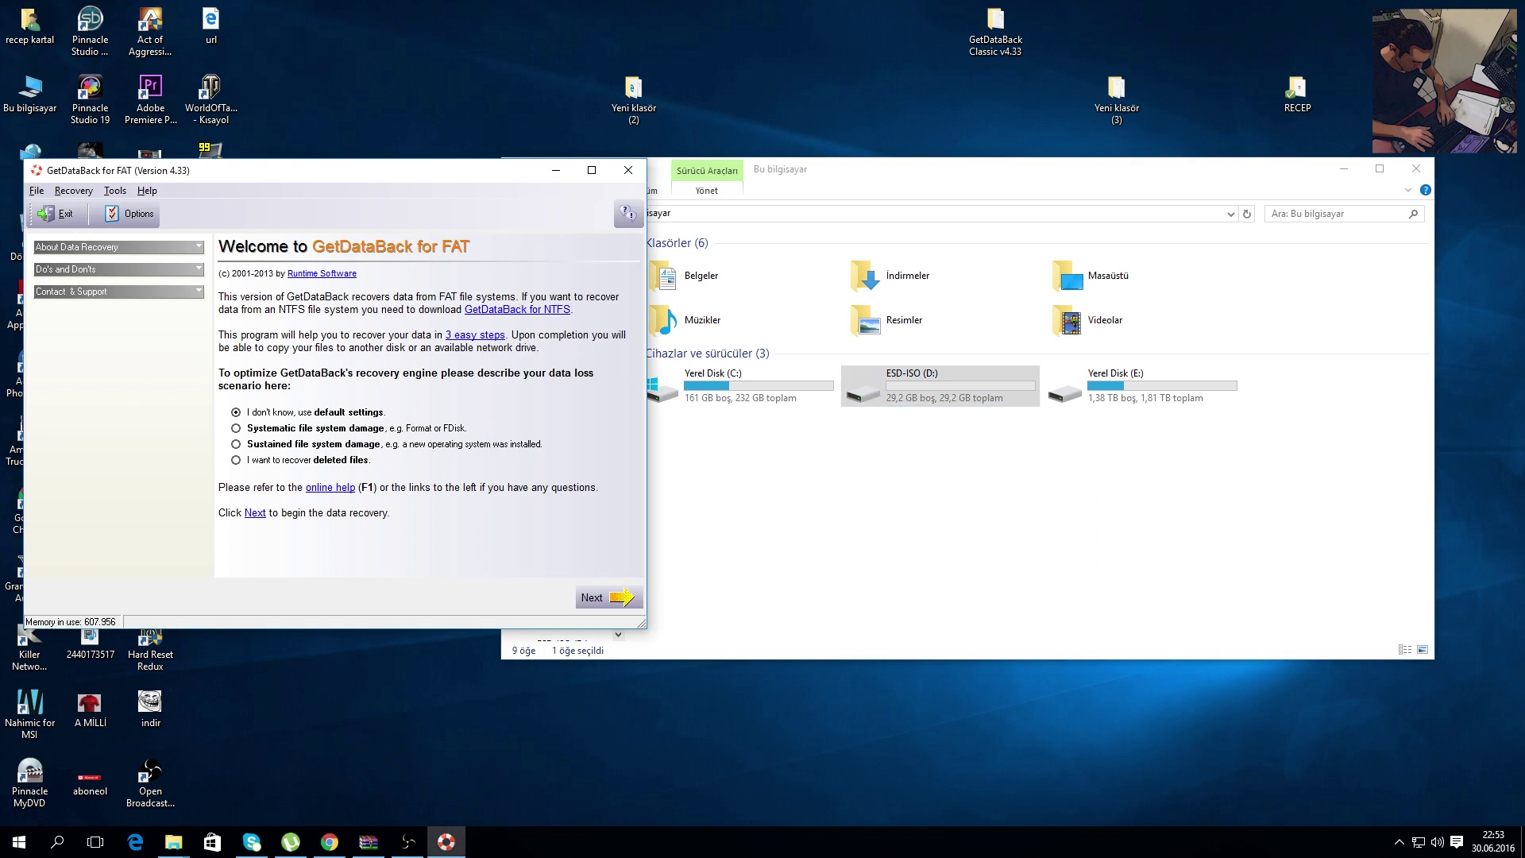
left_click(604, 603)
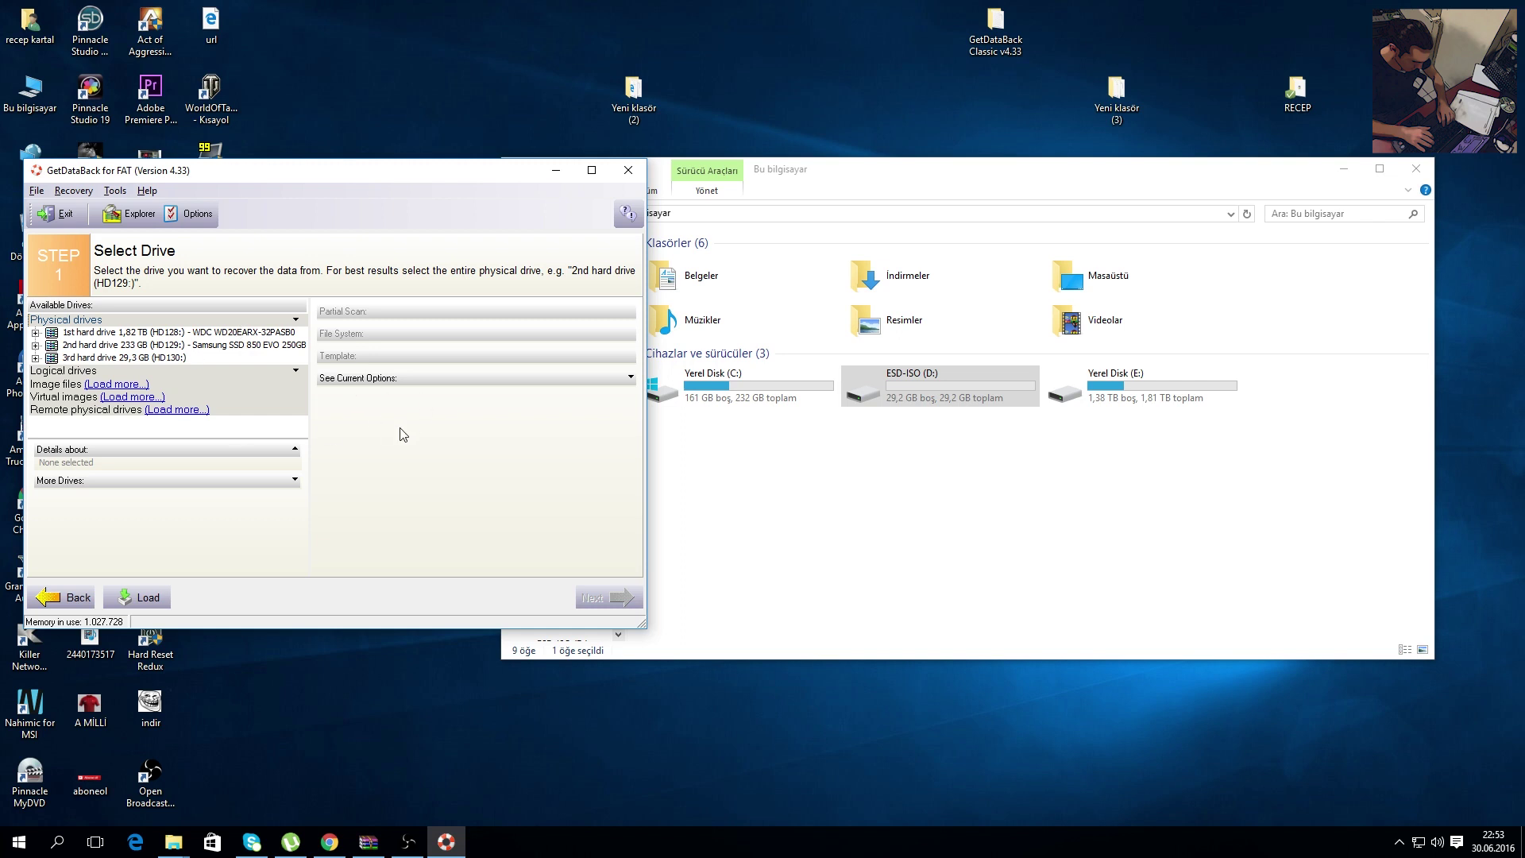
left_click(125, 358)
double_click(126, 358)
left_click(123, 371)
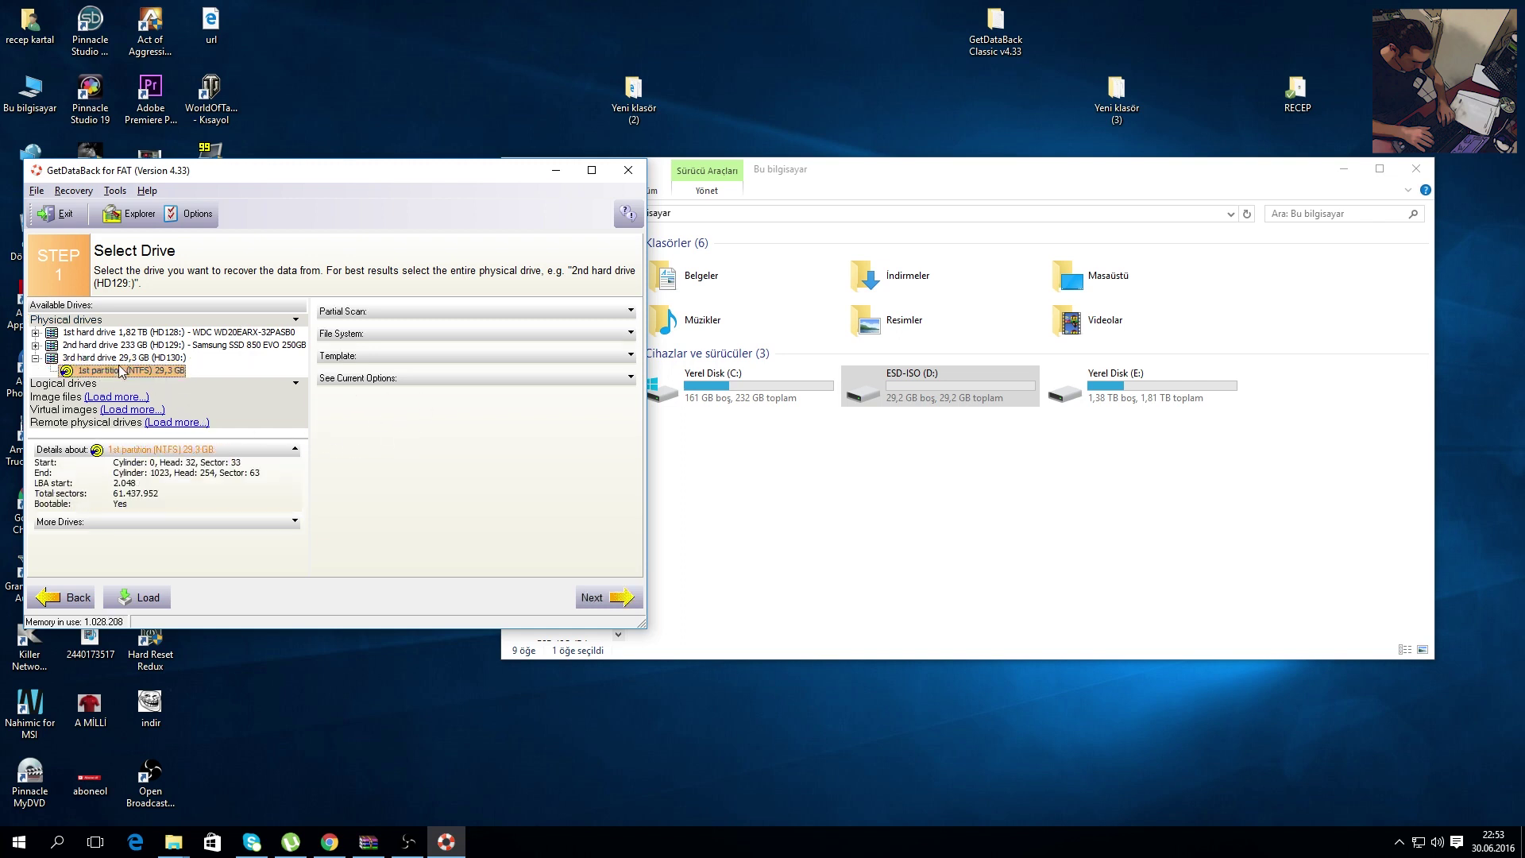
Step: Expand the current options, template, file system and partial scan settings, and start scanning the partition's sectors 2048 to 61439999
left_click(459, 378)
left_click(417, 356)
left_click(417, 334)
left_click(420, 312)
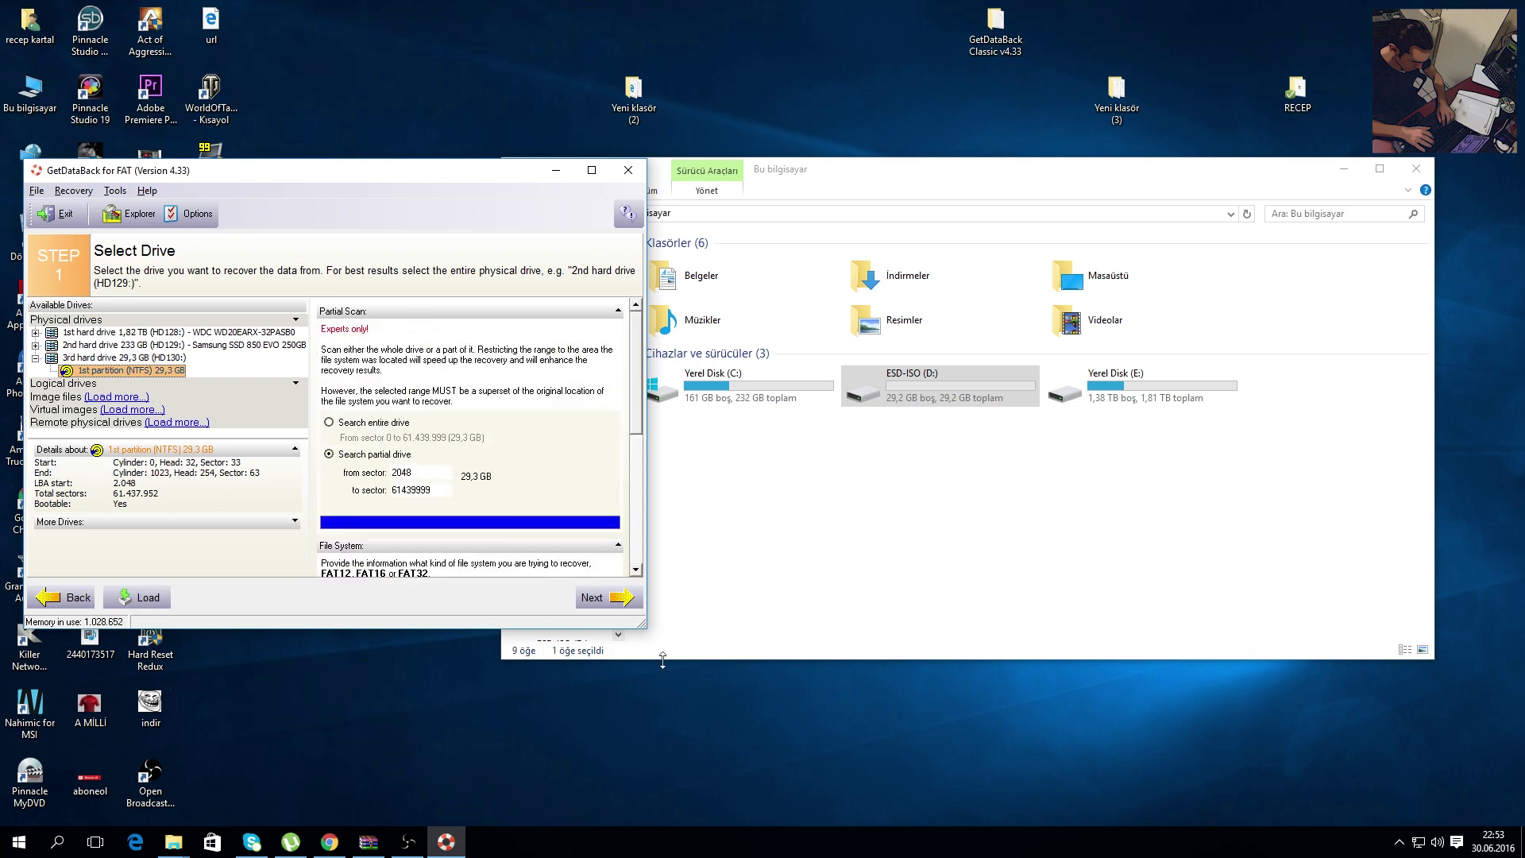
left_click(605, 604)
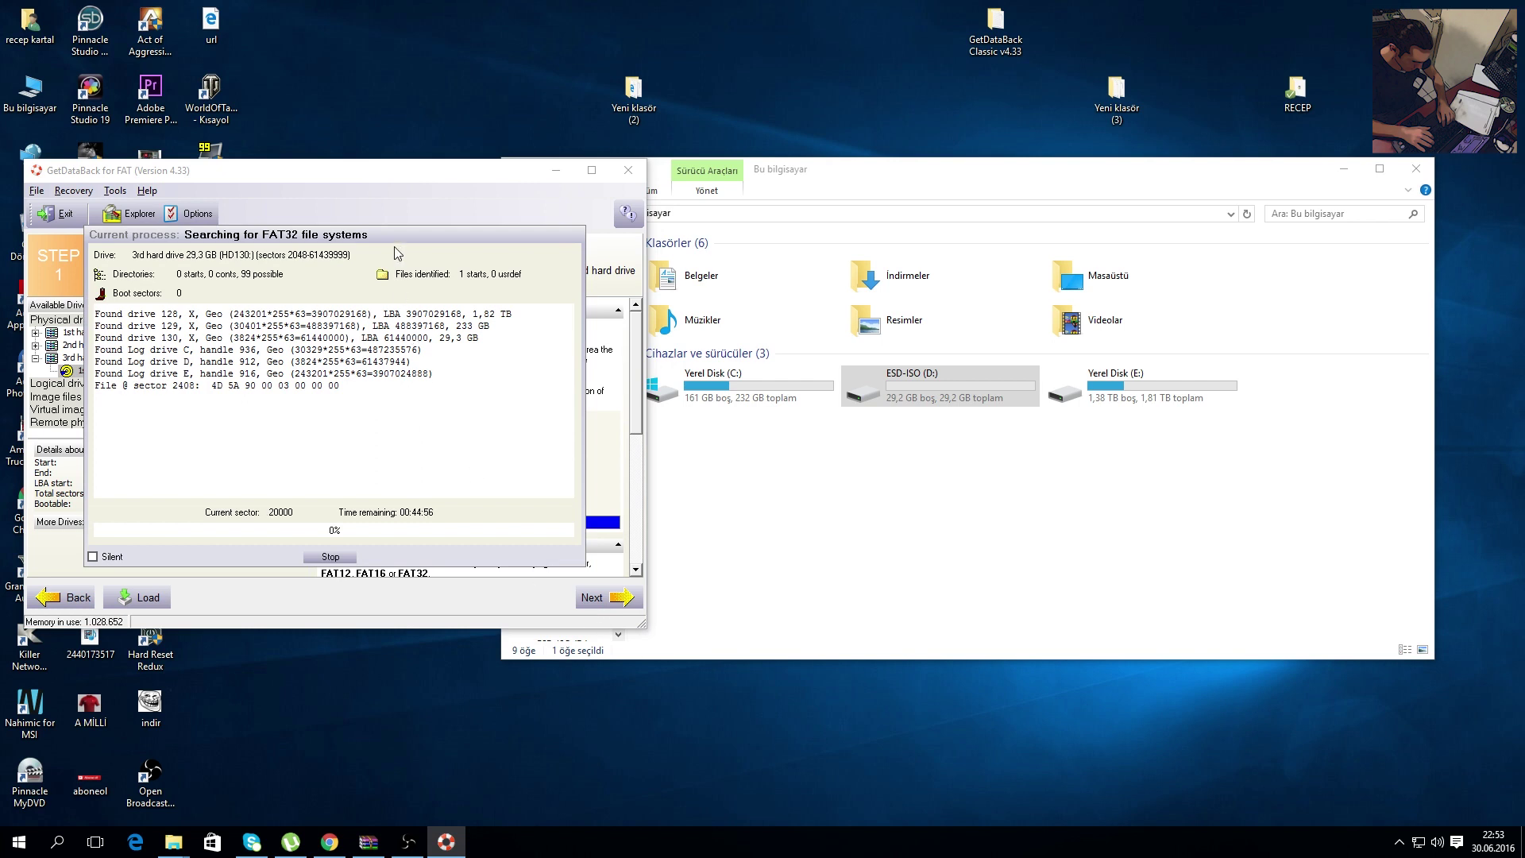
left_click_drag(396, 239, 541, 240)
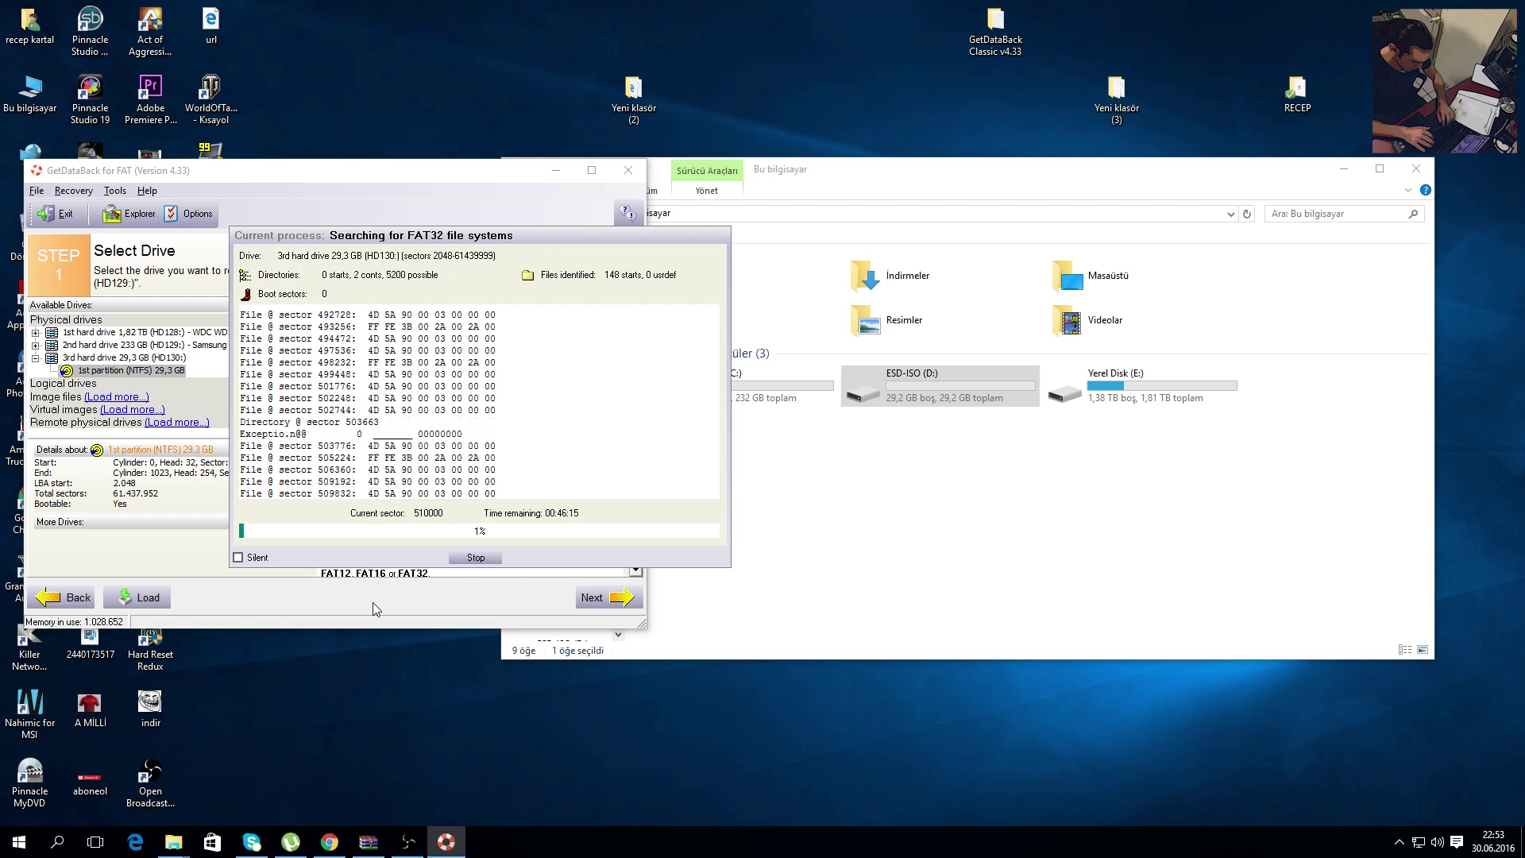
left_click(407, 842)
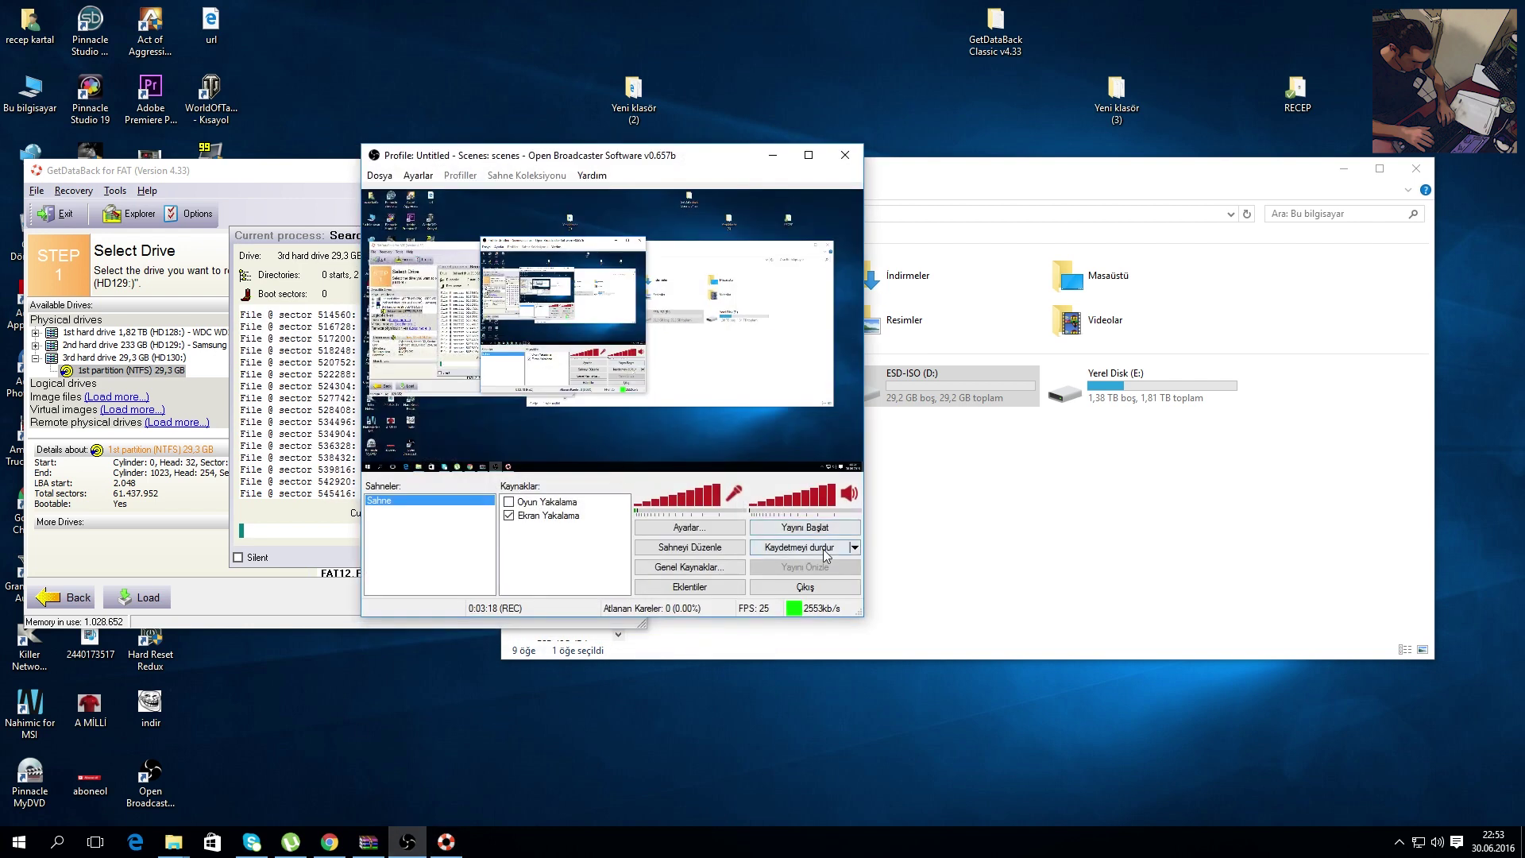
left_click(825, 548)
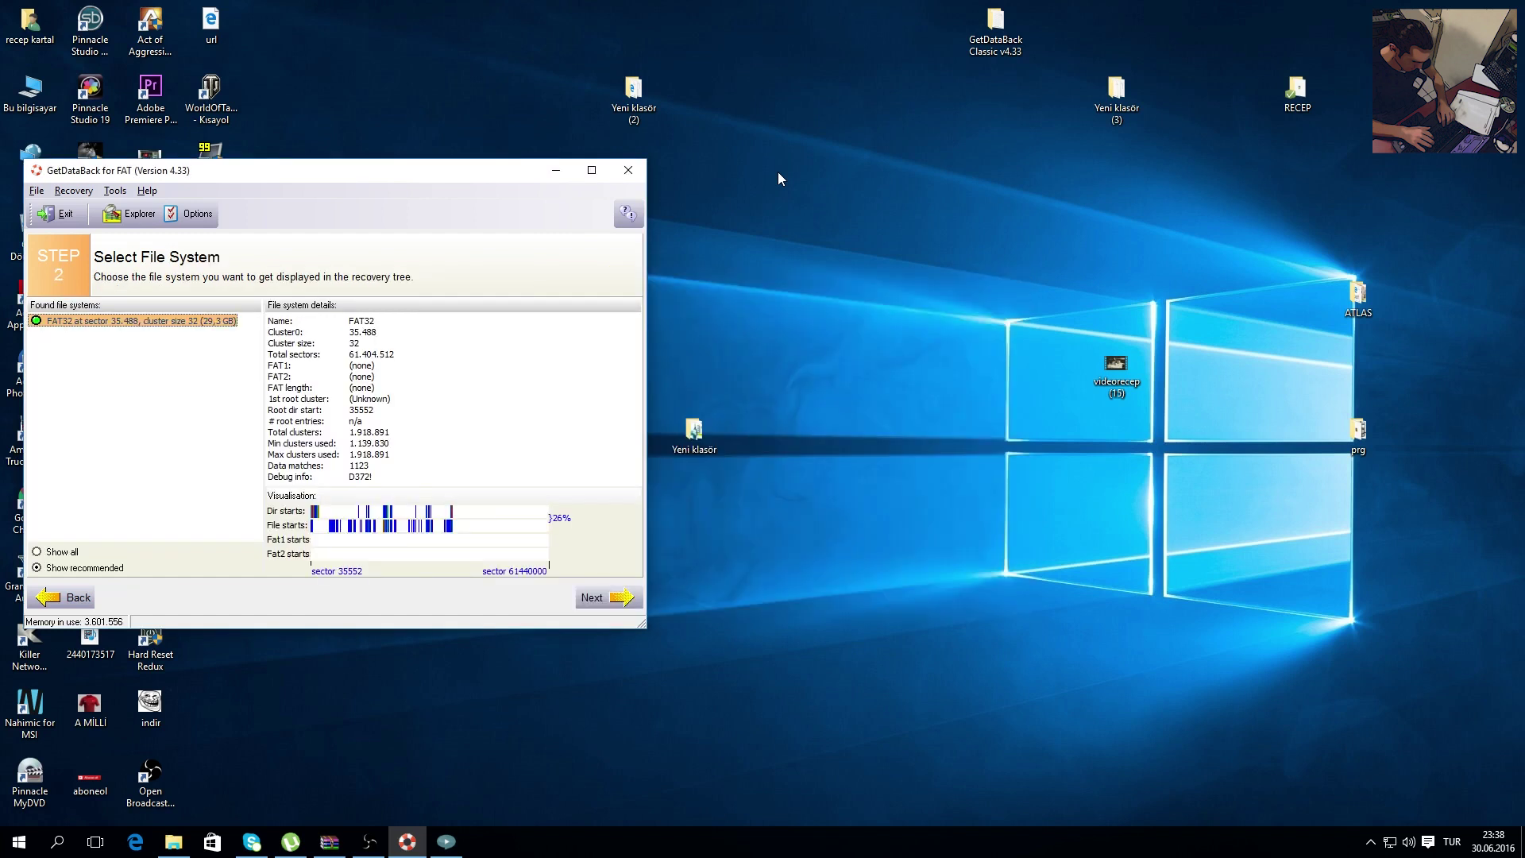
Step: Center the recovery window and load the recovery tree for the recommended FAT32 file system at sector 35.488
left_click_drag(487, 172, 916, 181)
left_click(1046, 607)
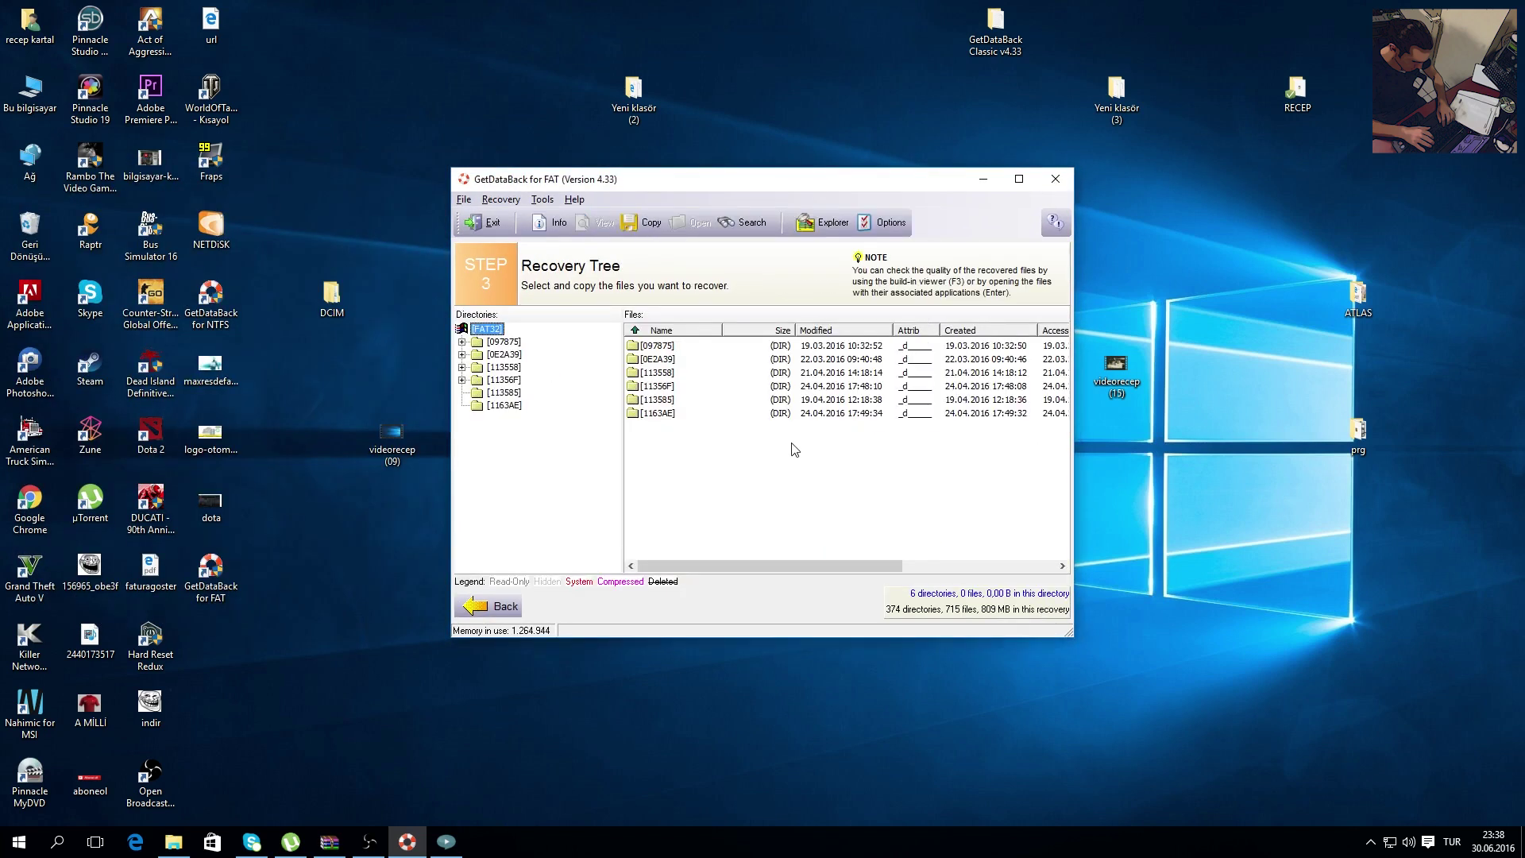
Step: Examine the recovered files in the [1163AE], [113585], [11356F] and [113558] folders, widening the file name column
left_click(507, 405)
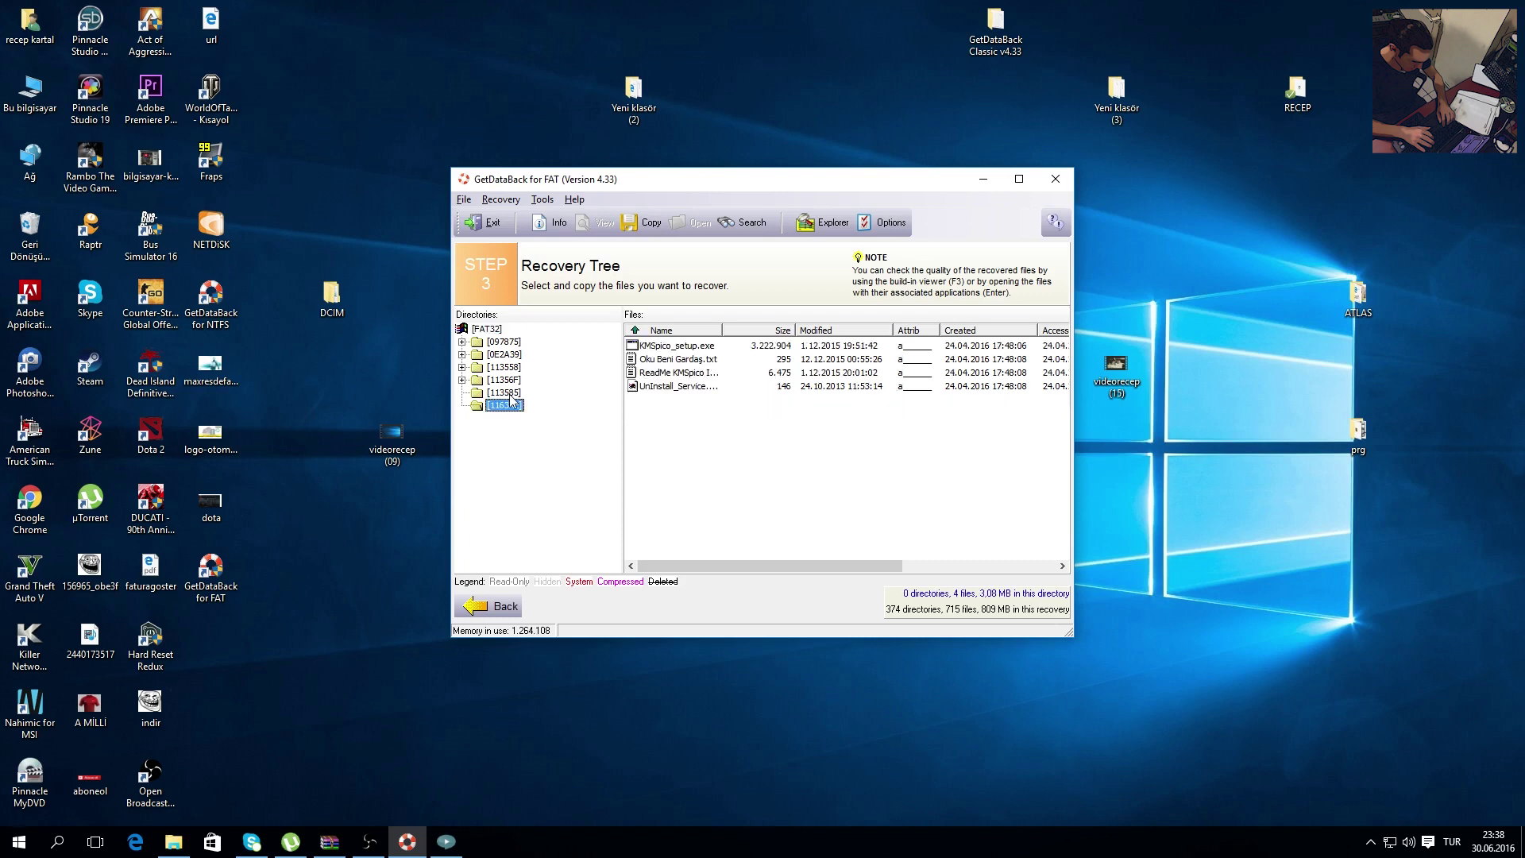
left_click(513, 394)
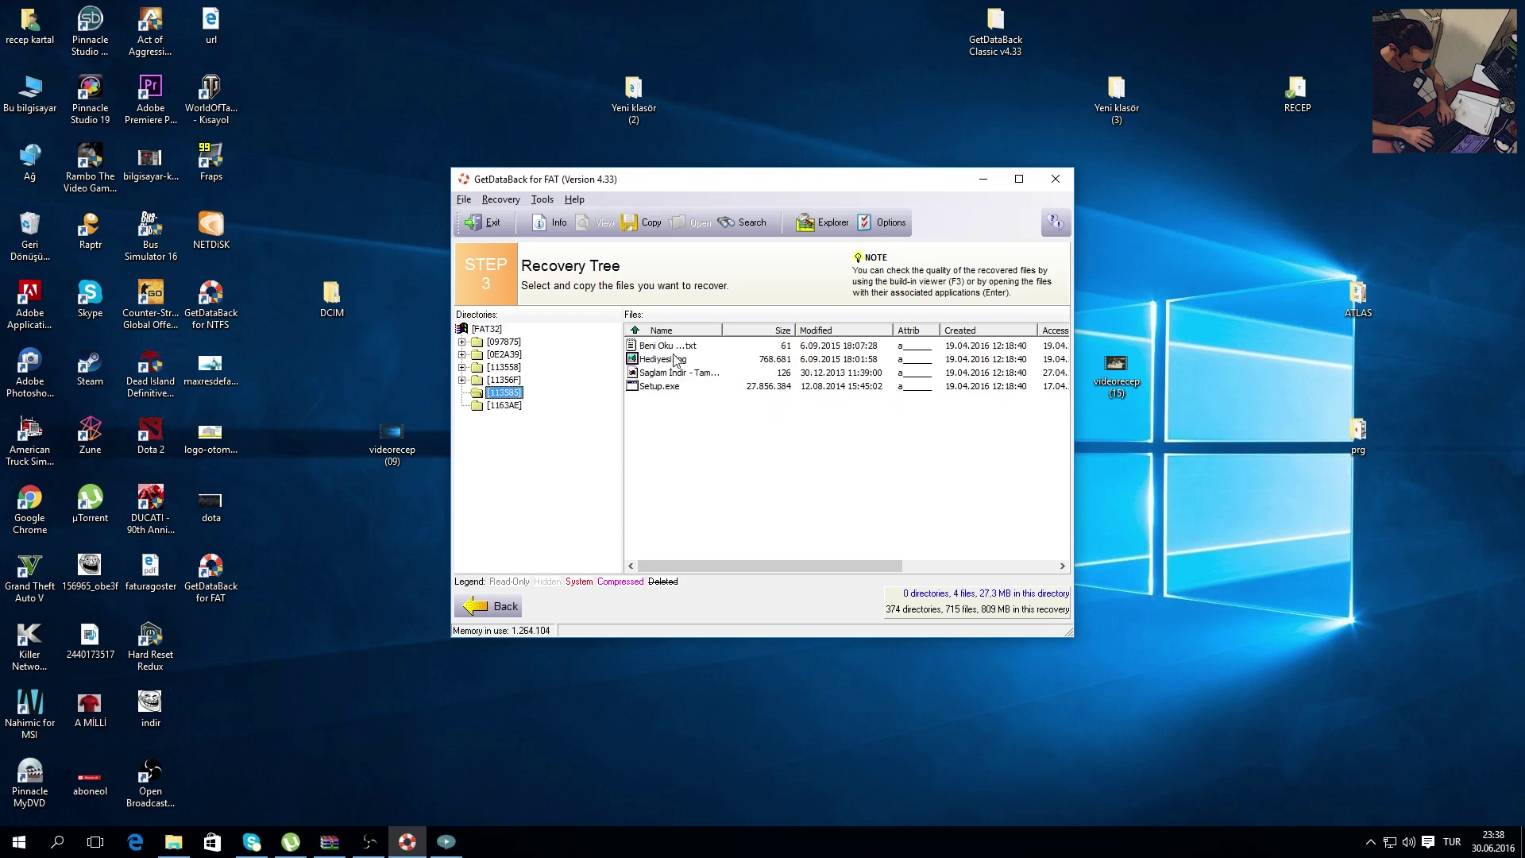
left_click(507, 380)
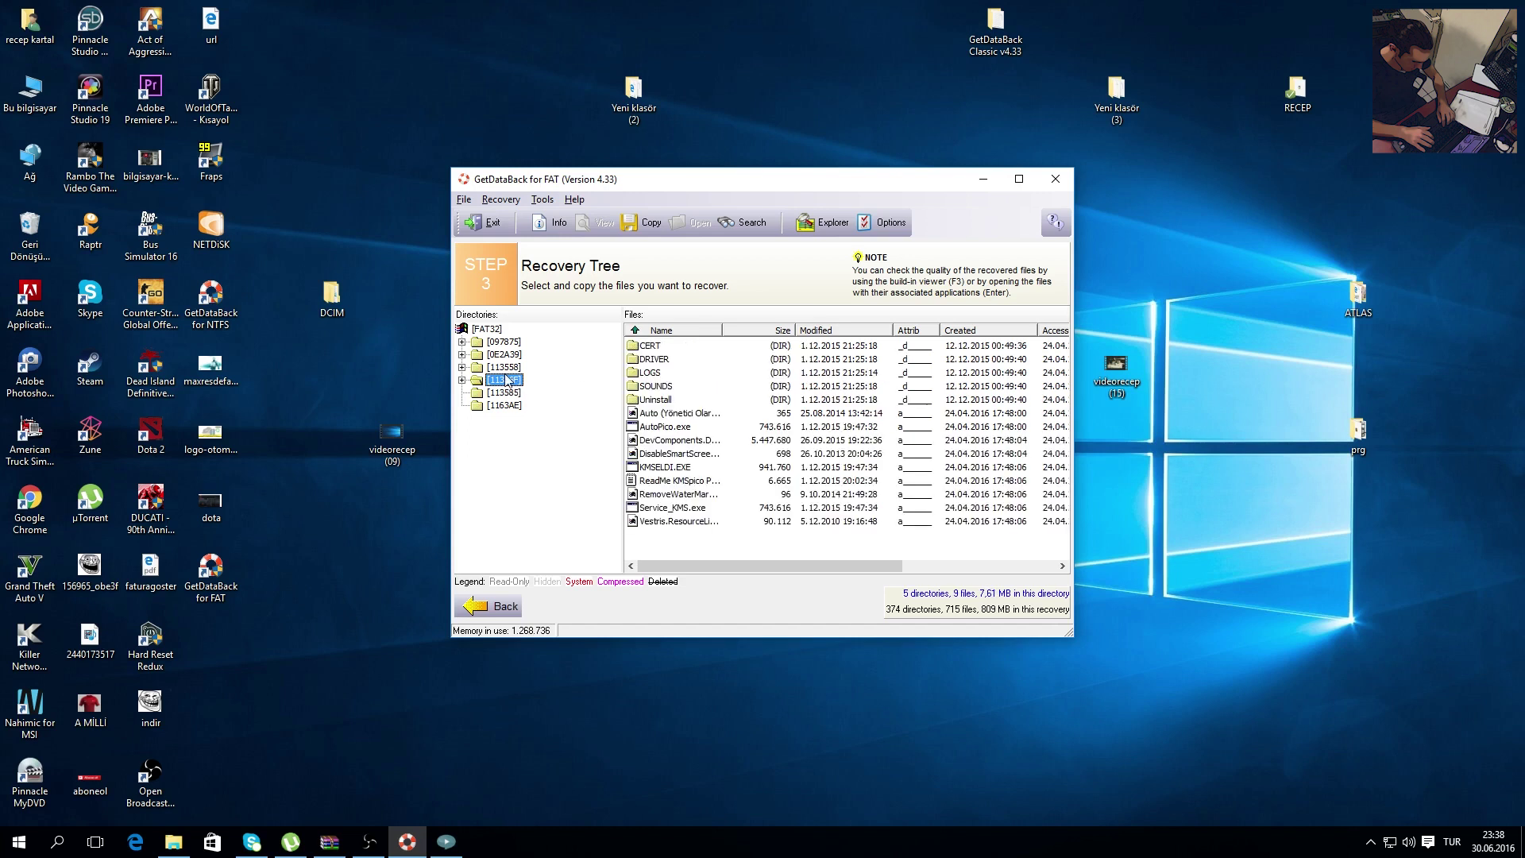
left_click(462, 380)
left_click(491, 369)
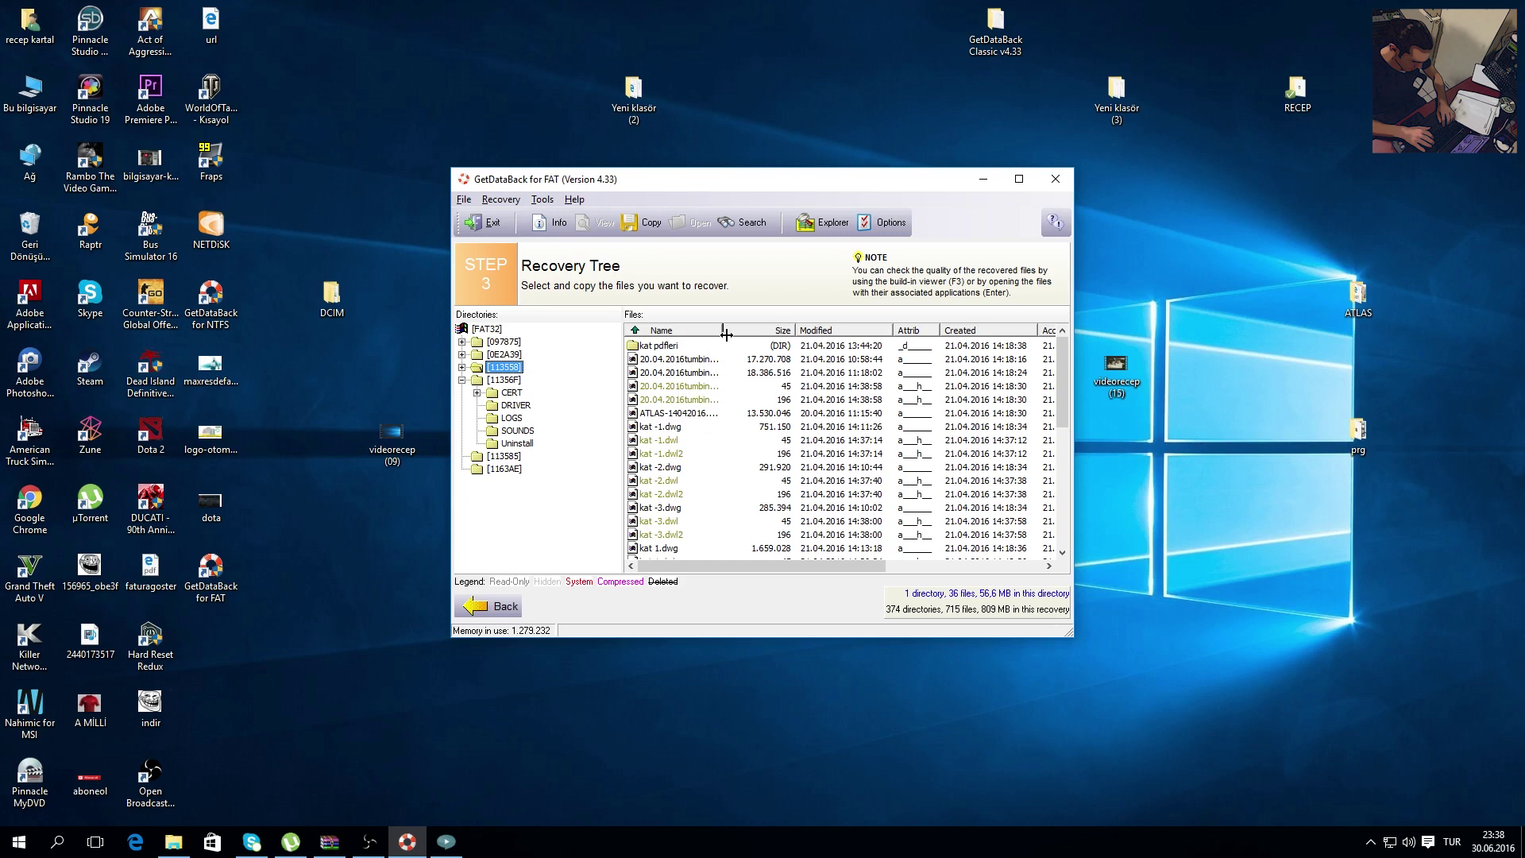
left_click_drag(726, 336, 832, 335)
scroll(699, 528, "down", 7)
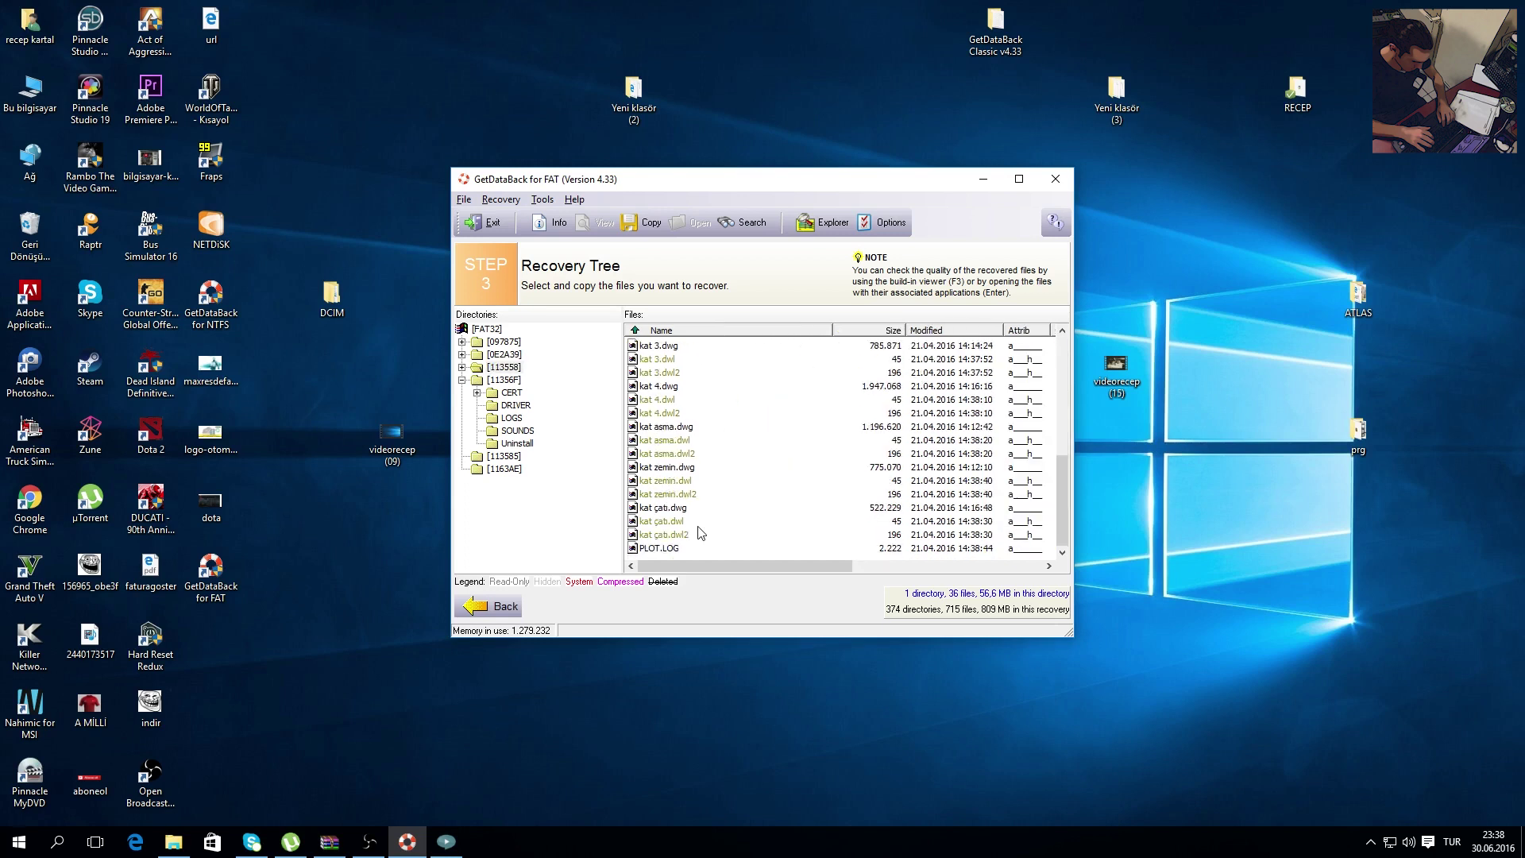
Step: Expand the [113558], [0E2A39] and [097875] folders and examine their recovered subfolders and files
double_click(509, 368)
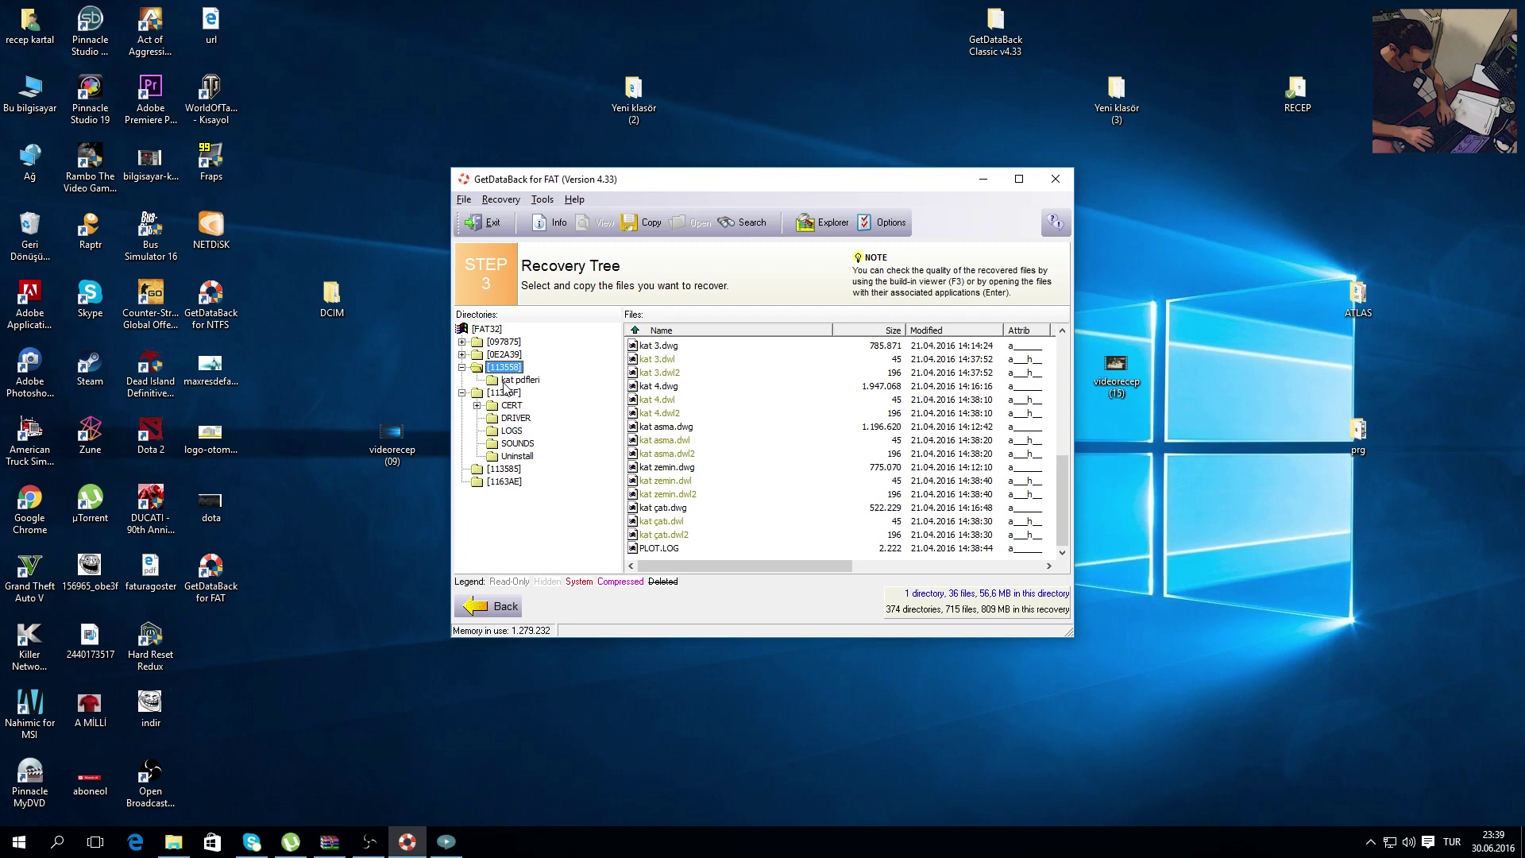
left_click(508, 381)
double_click(504, 356)
left_click(520, 367)
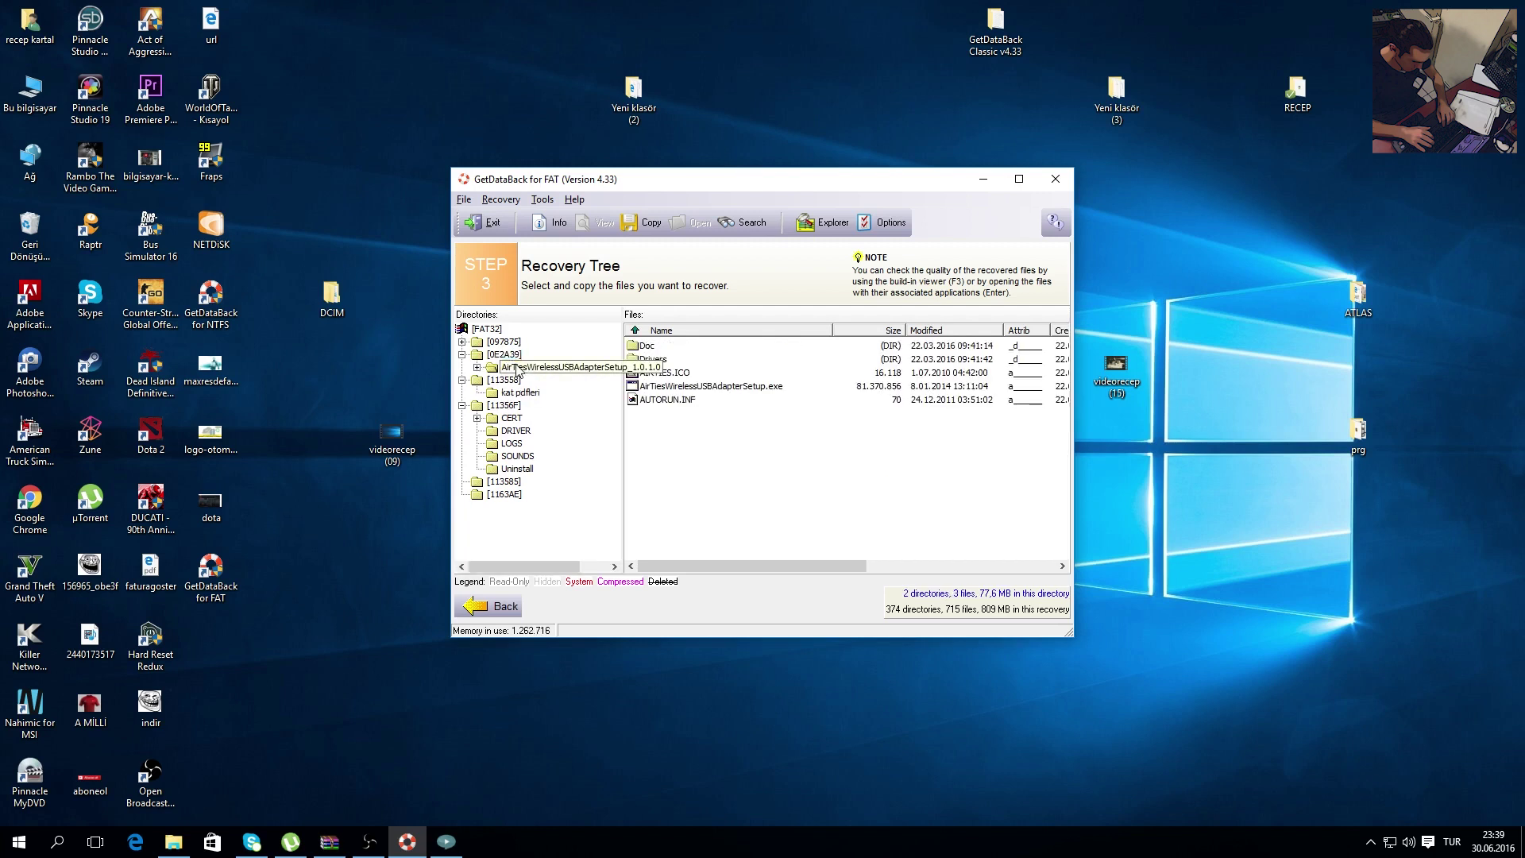
double_click(505, 342)
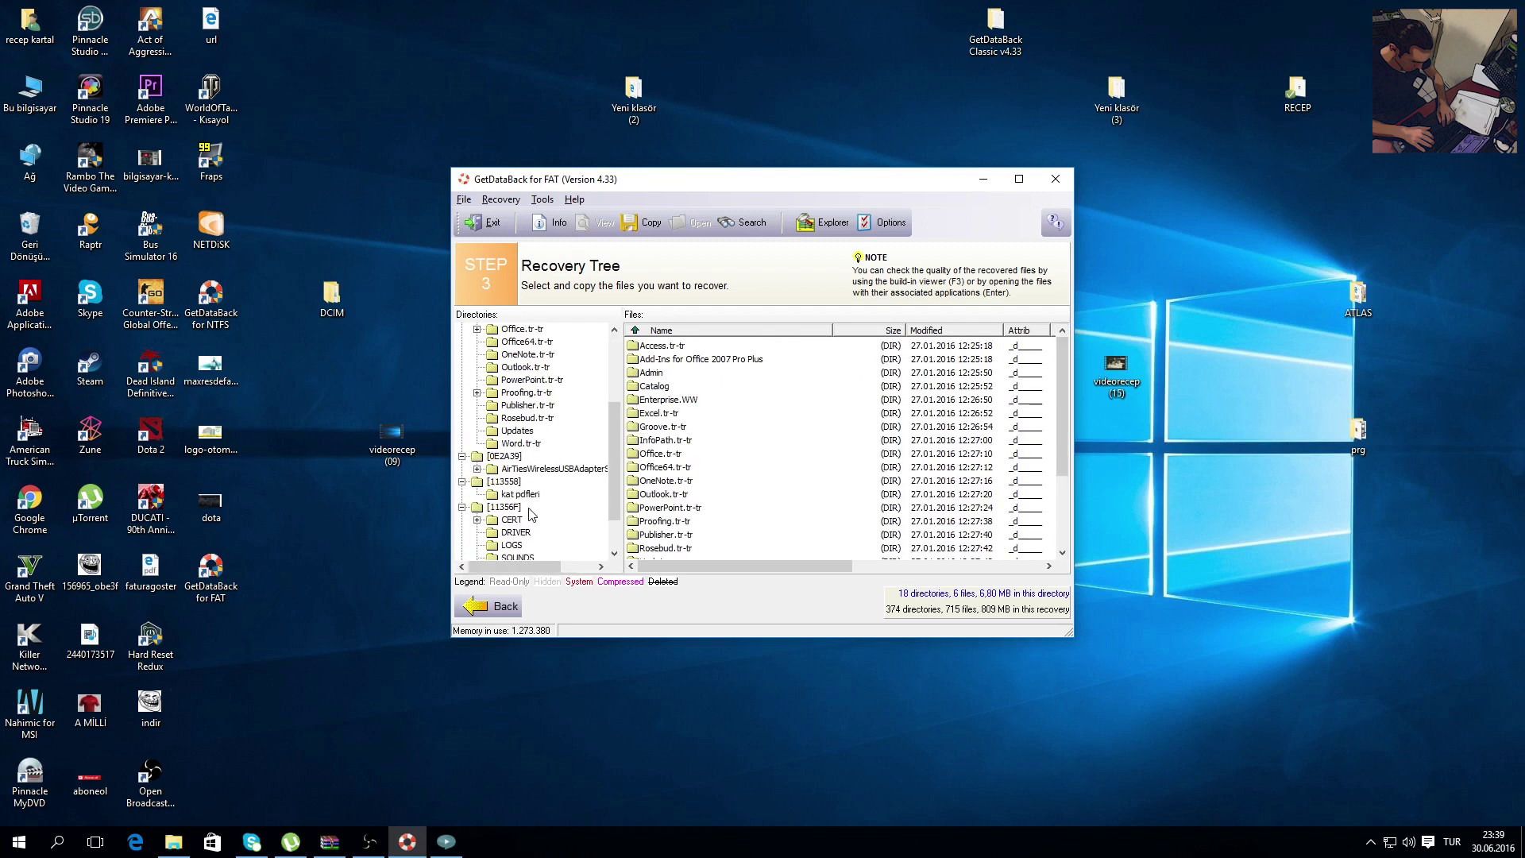
scroll(532, 508, "down", 2)
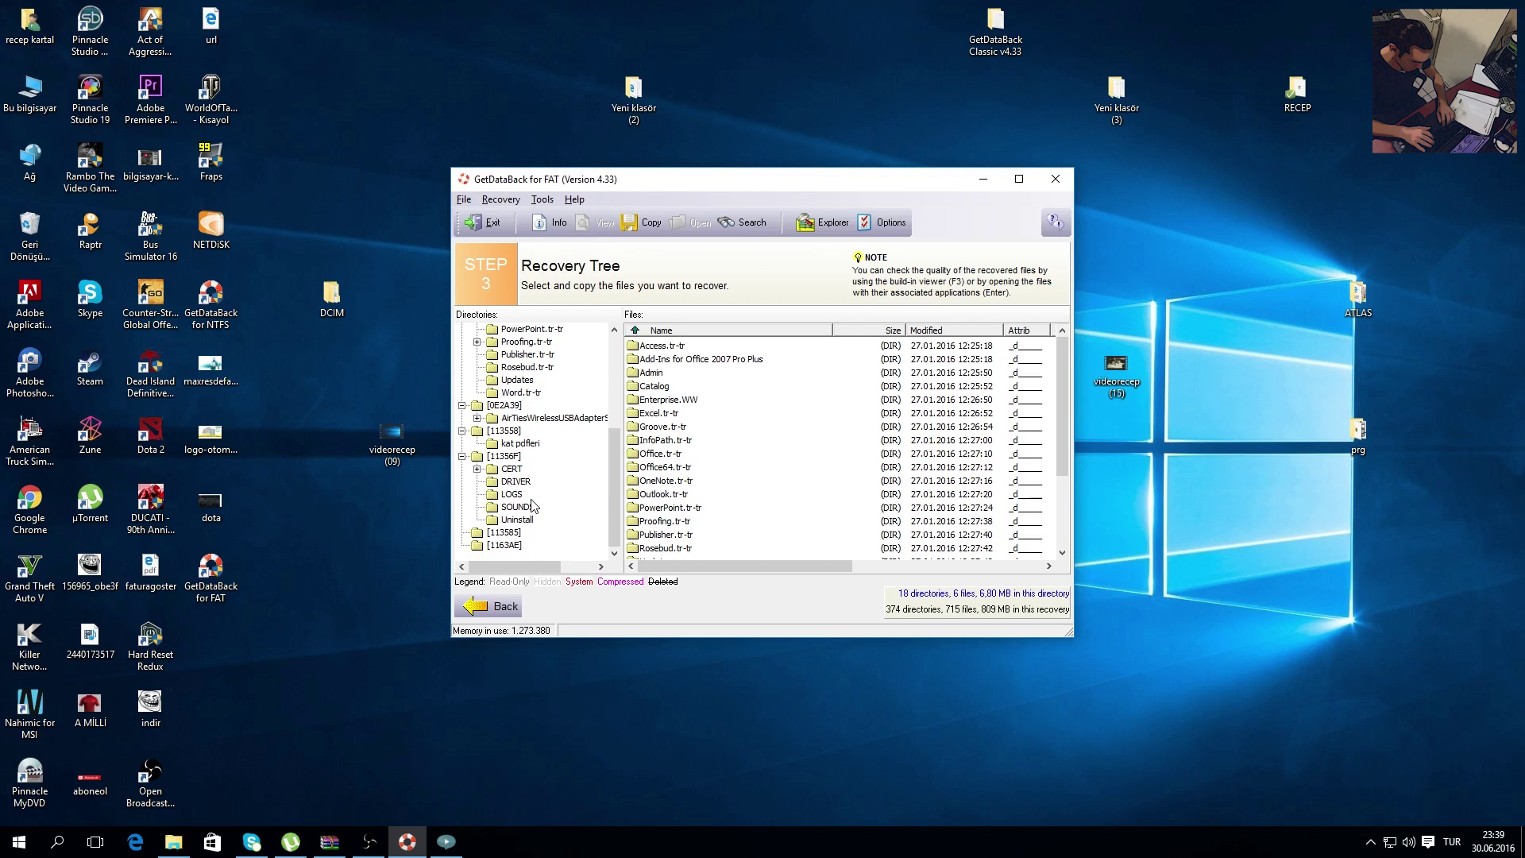
Step: Preview the recoverable picture Hediyesi.jpg from the [113585] folder and close the preview
left_click(514, 546)
left_click(508, 533)
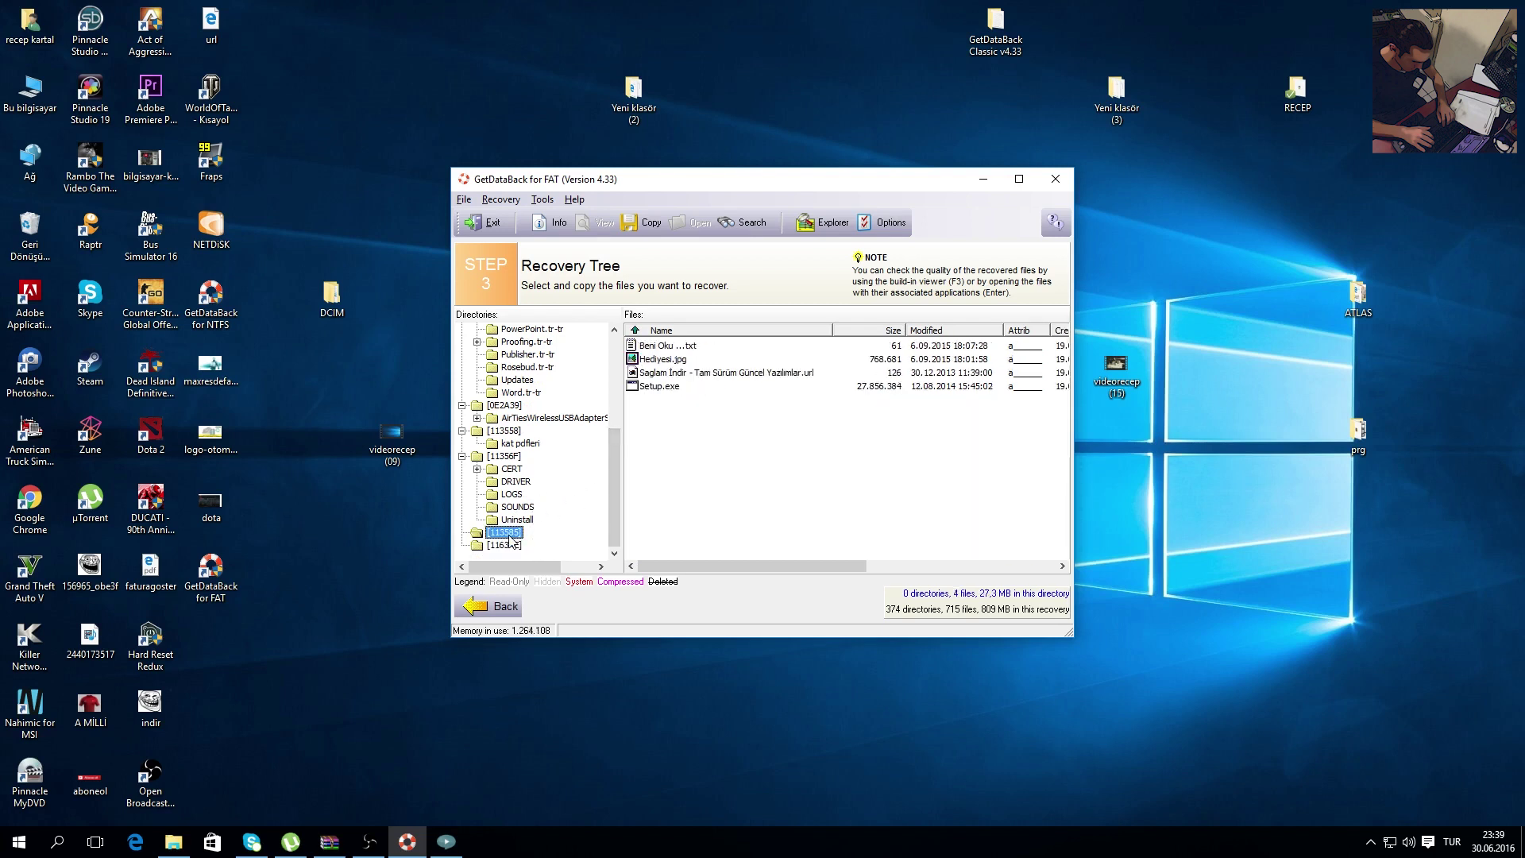
double_click(664, 360)
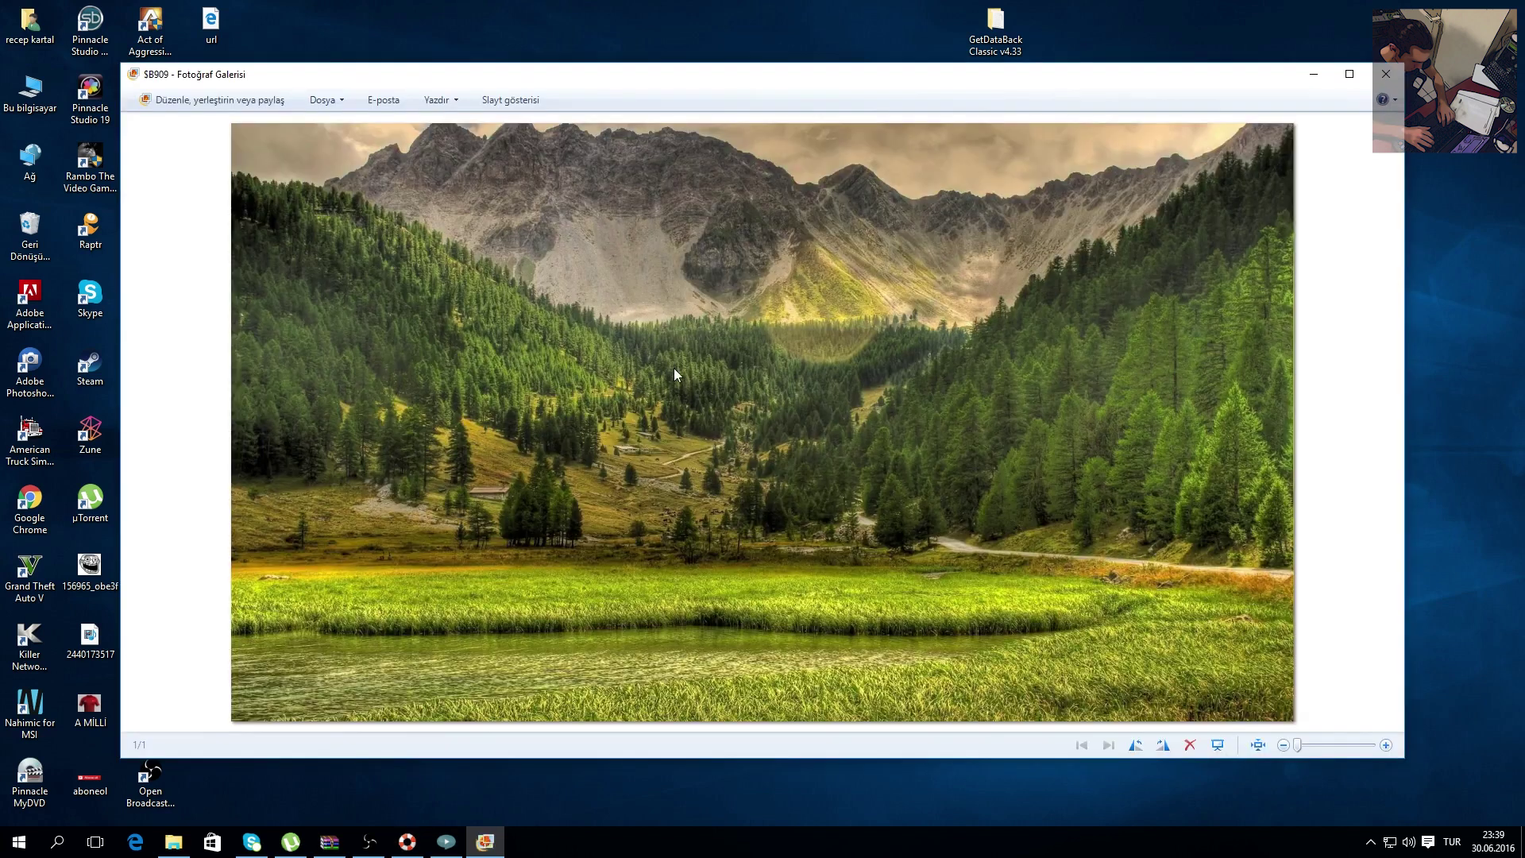
left_click(1382, 81)
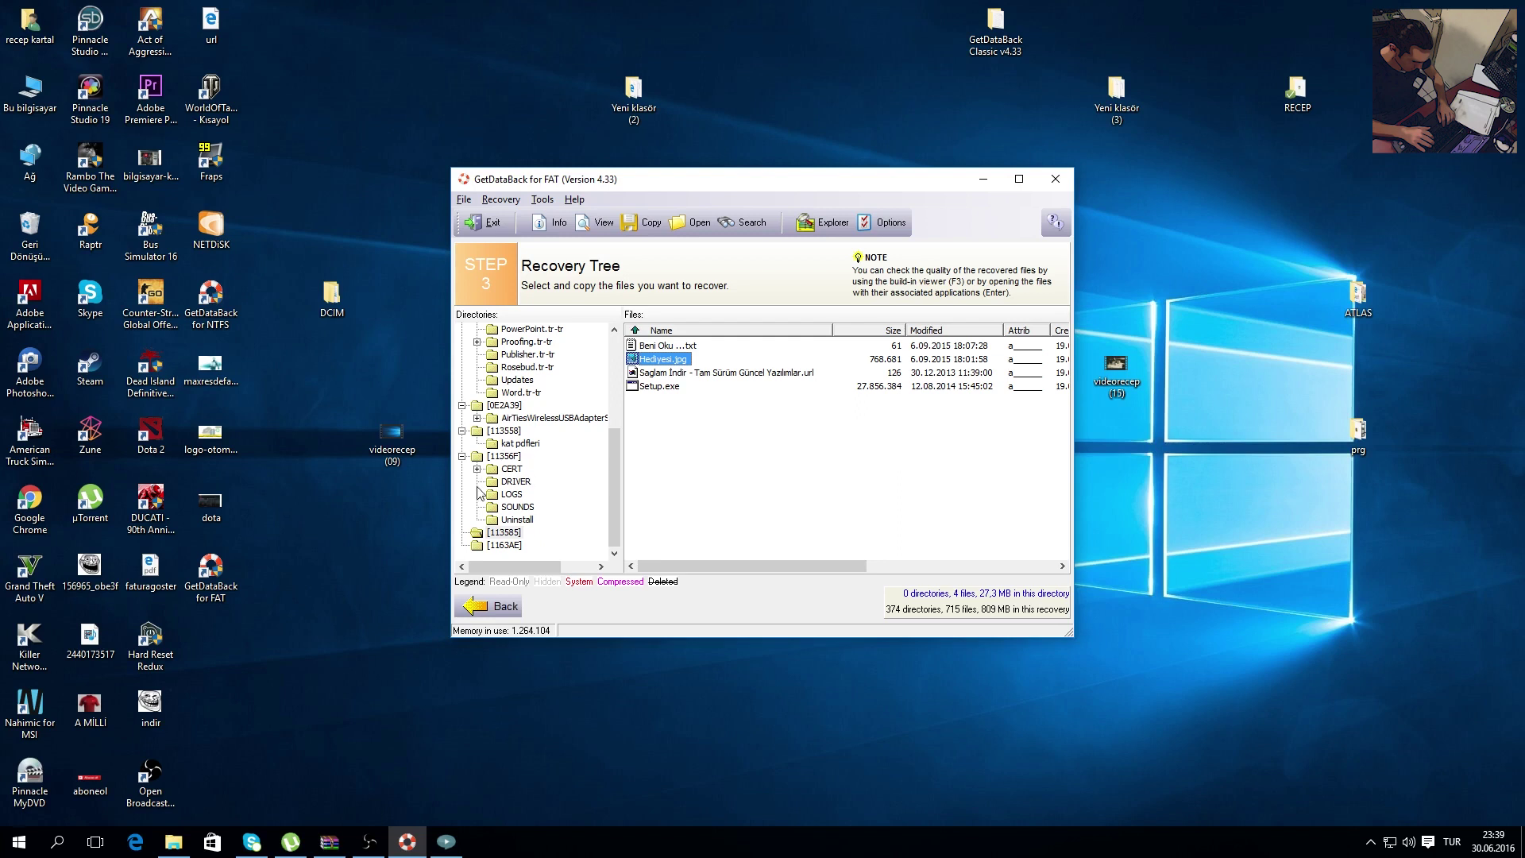
Step: Collapse the [11356F] folder and copy the recovered [113585] folder into the desktop folder Yeni klasör (2)
left_click(462, 456)
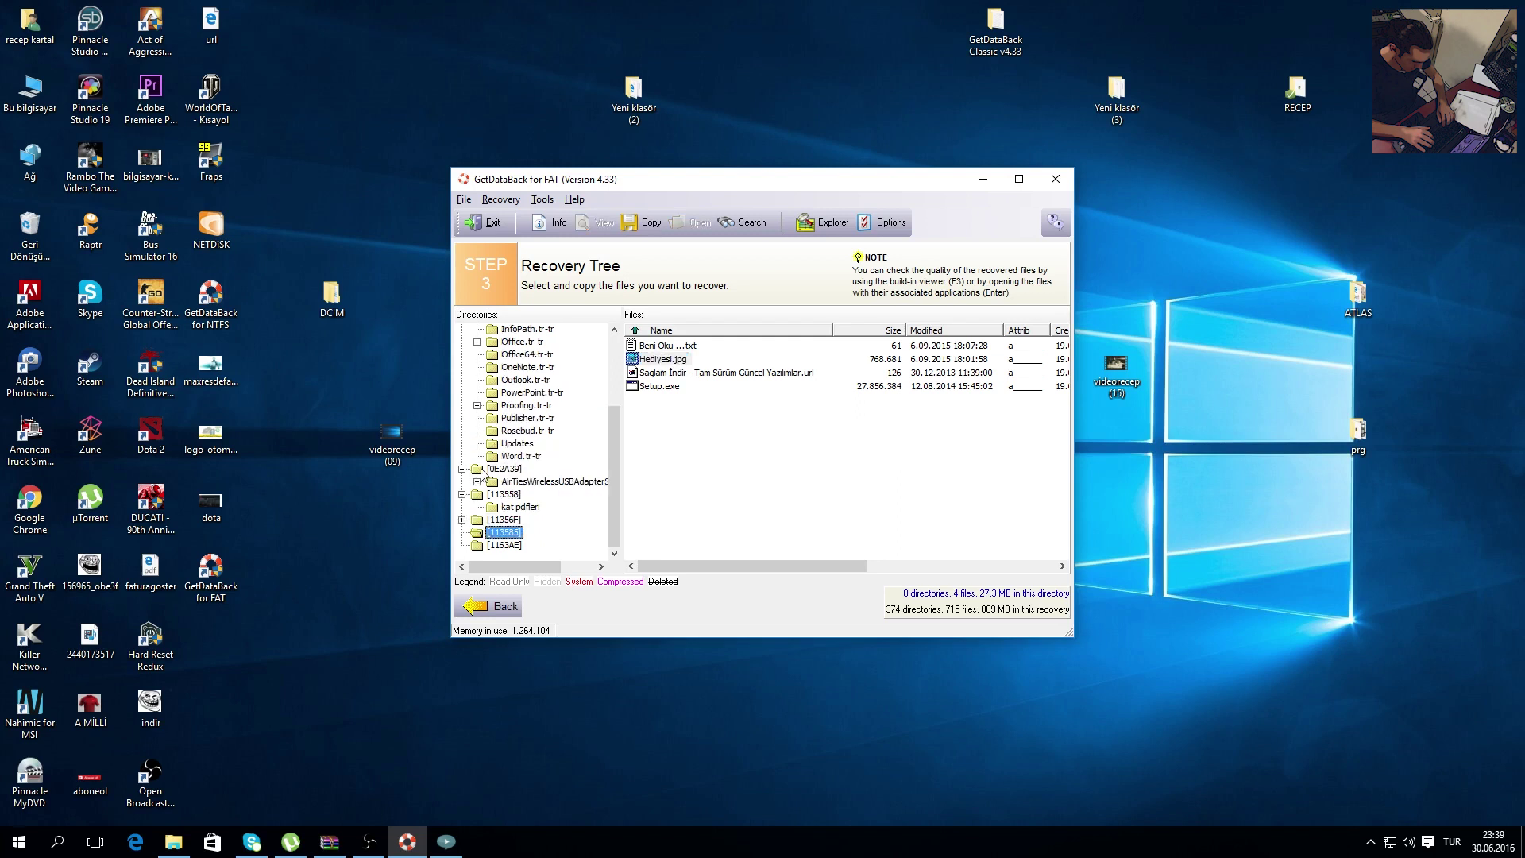
right_click(500, 531)
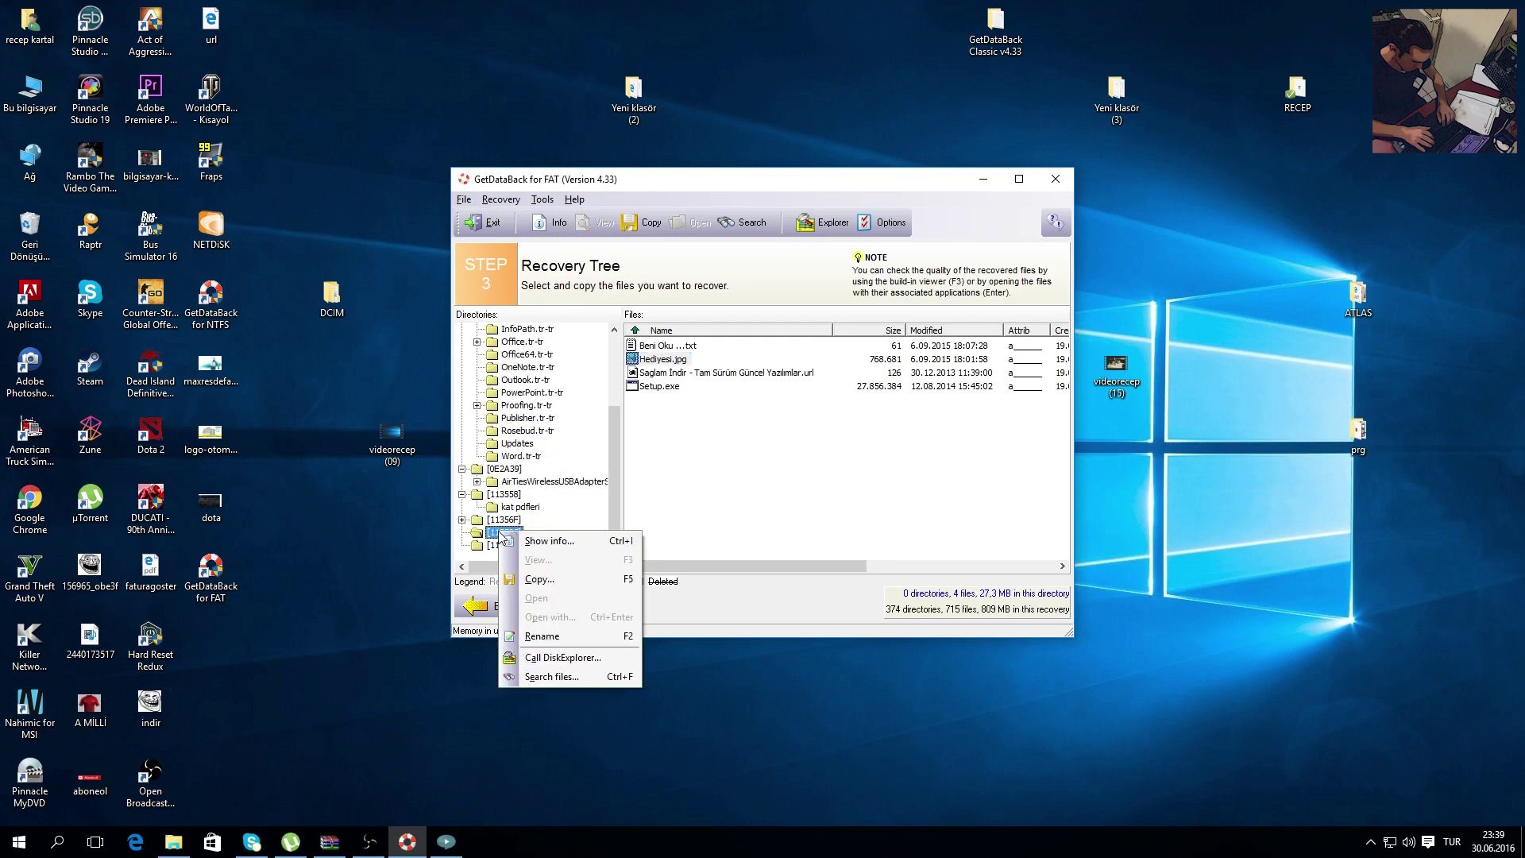
left_click(582, 588)
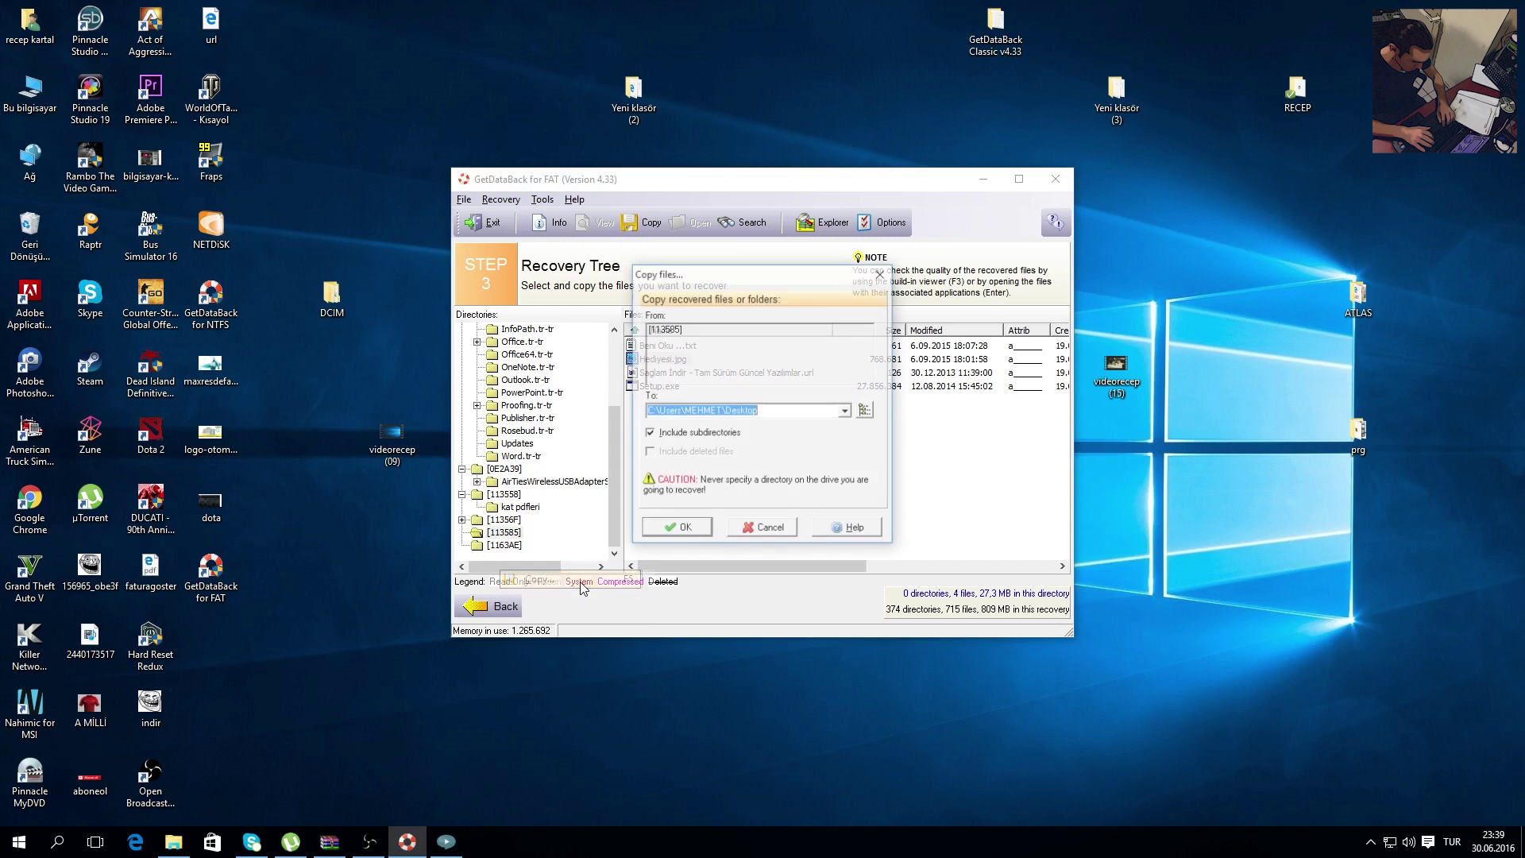
left_click(867, 411)
scroll(860, 508, "down", 3)
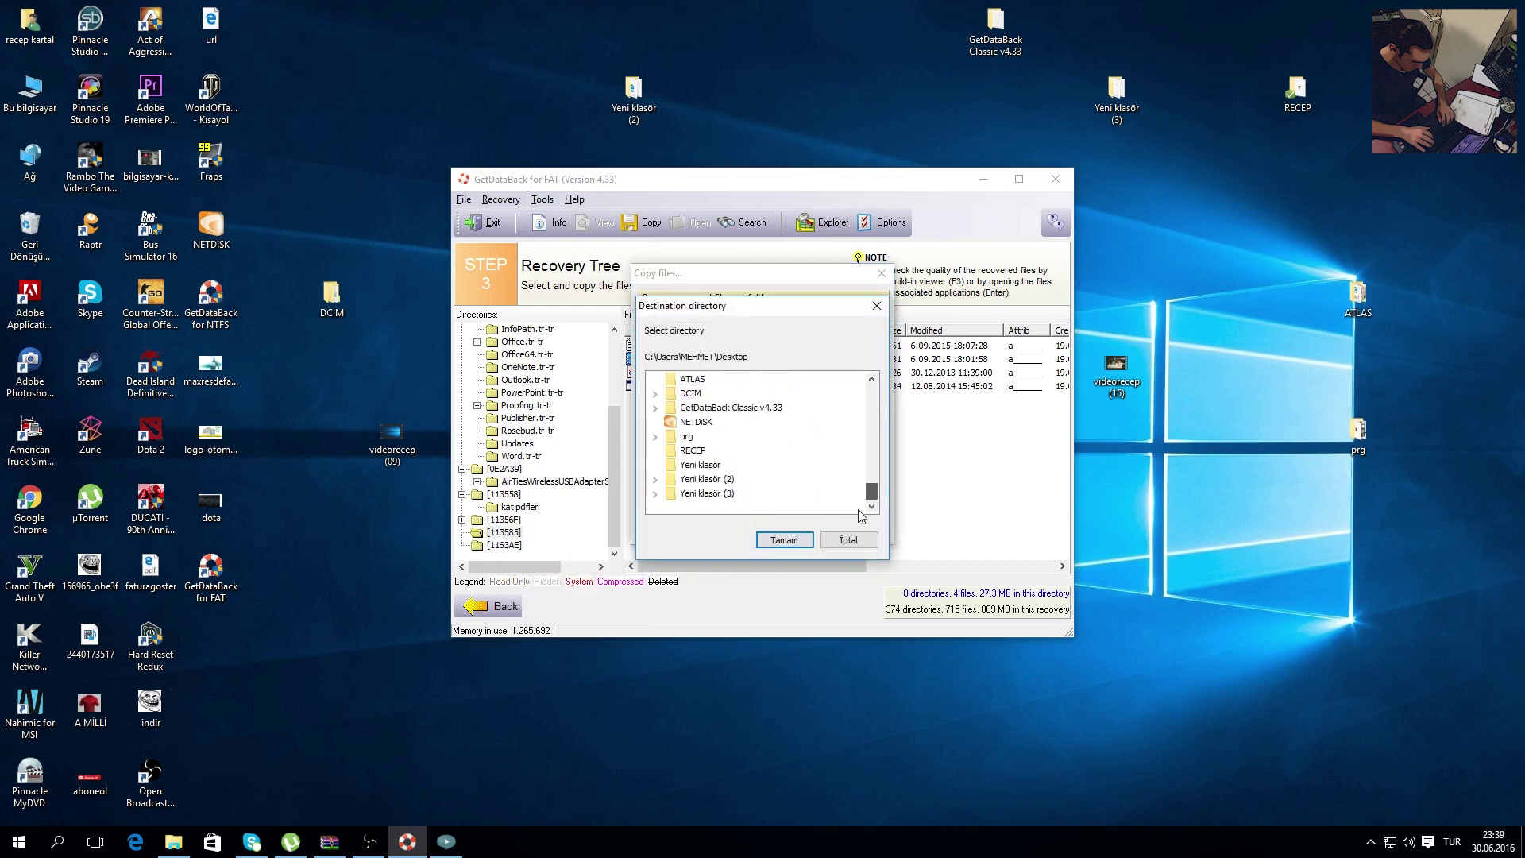
left_click(707, 479)
left_click(777, 540)
left_click(685, 530)
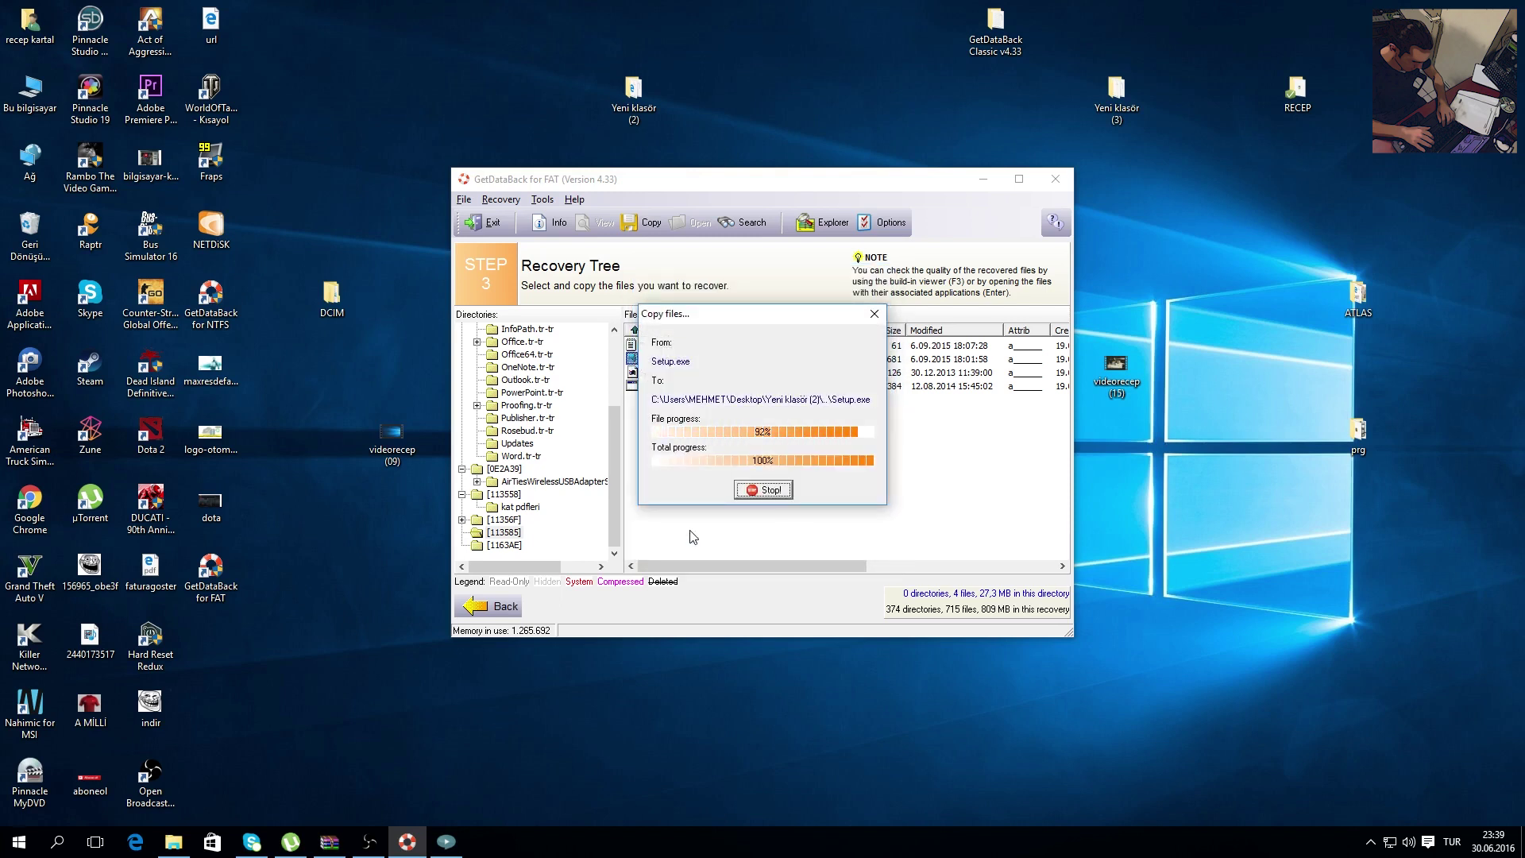
Step: Check the copied Hediyesi picture in the [113585] folder inside Yeni klasör (2), and close the picture and folder windows
double_click(633, 91)
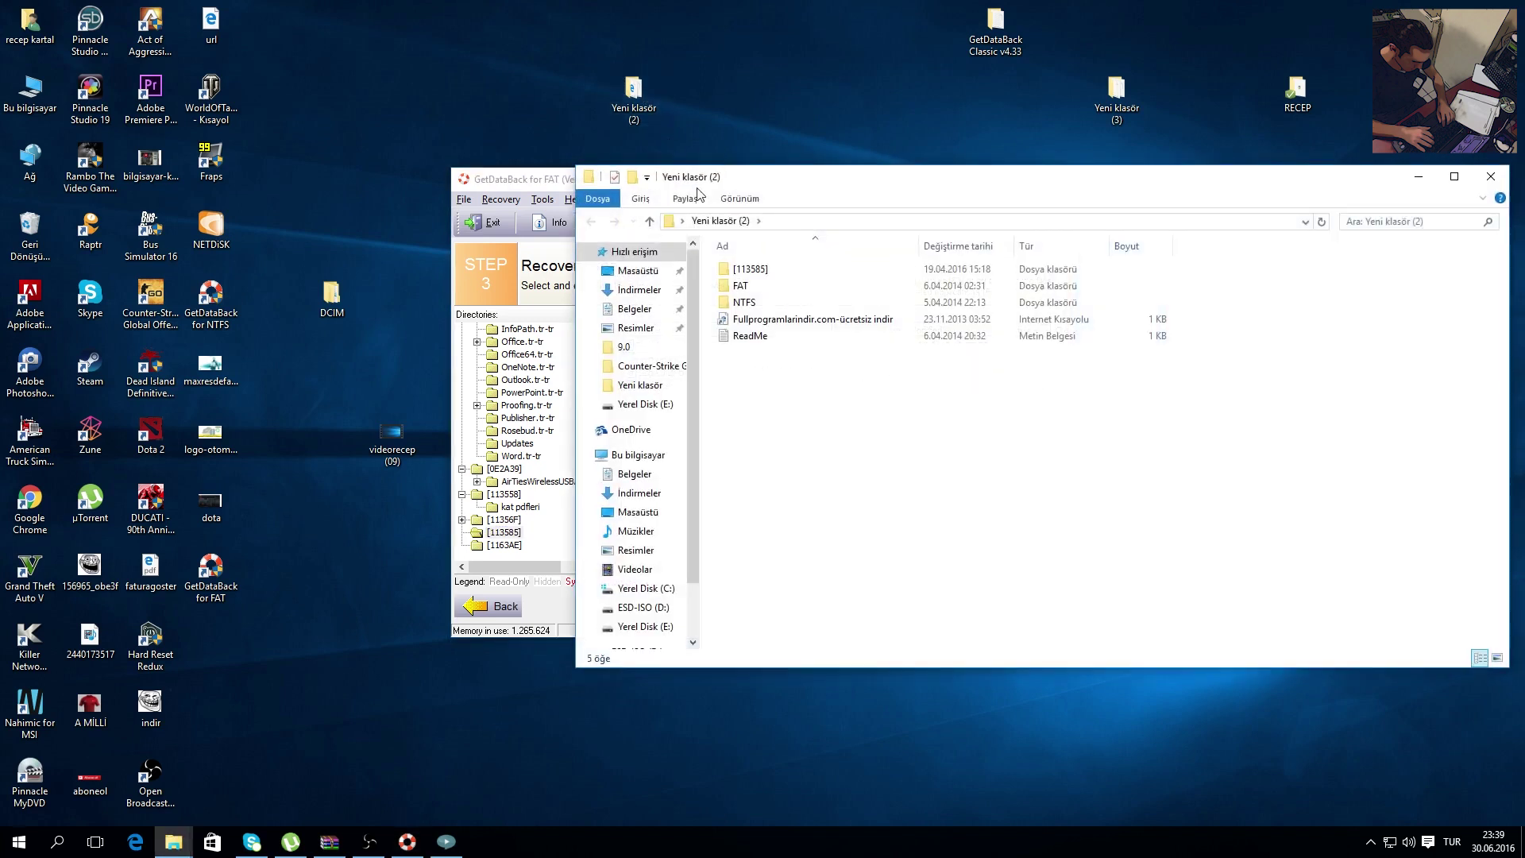
double_click(797, 273)
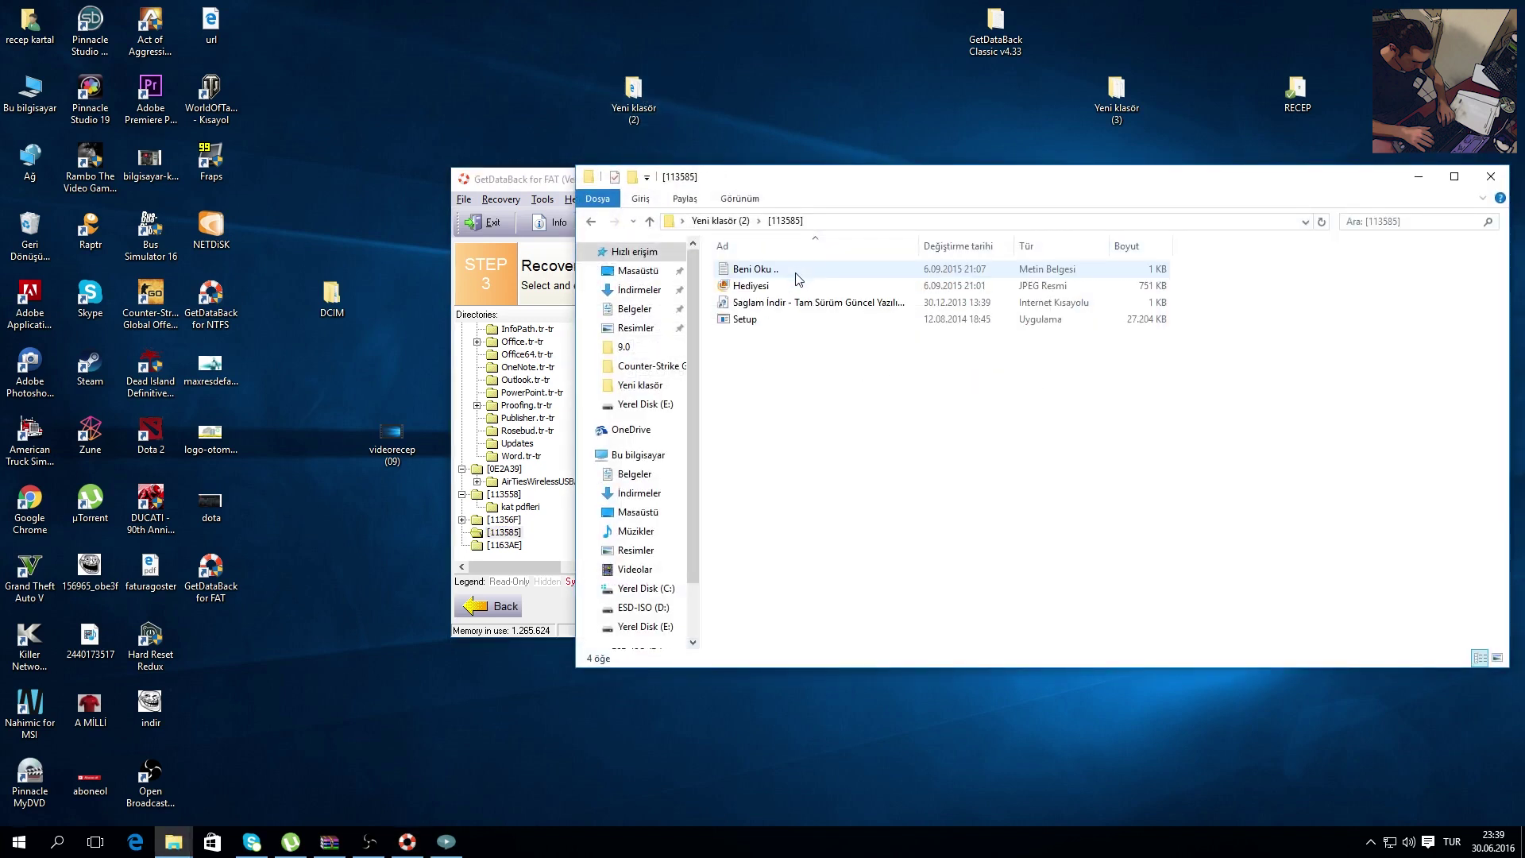
double_click(787, 288)
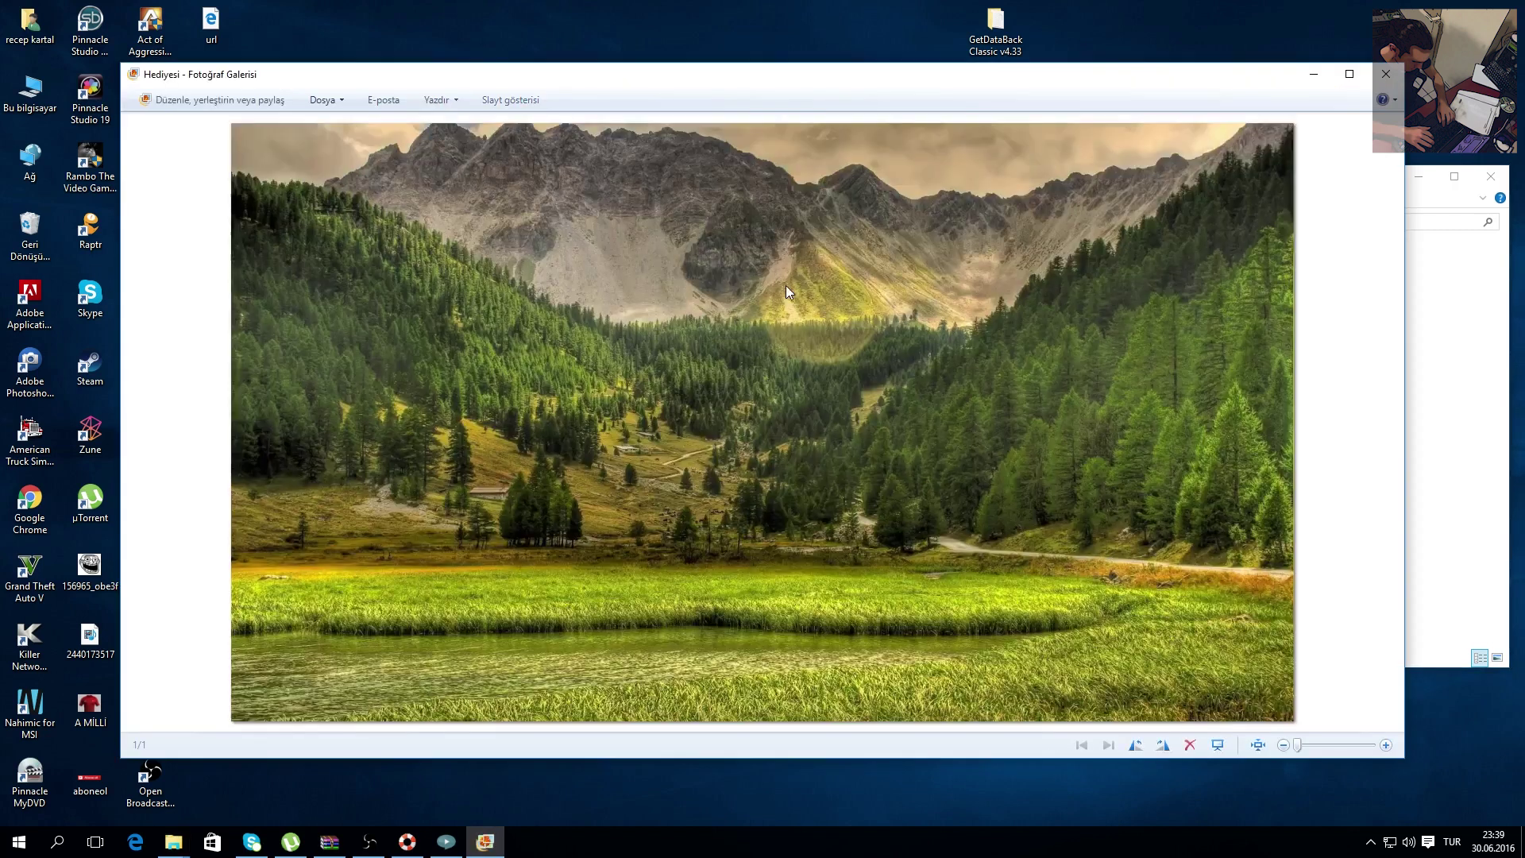
left_click(1387, 74)
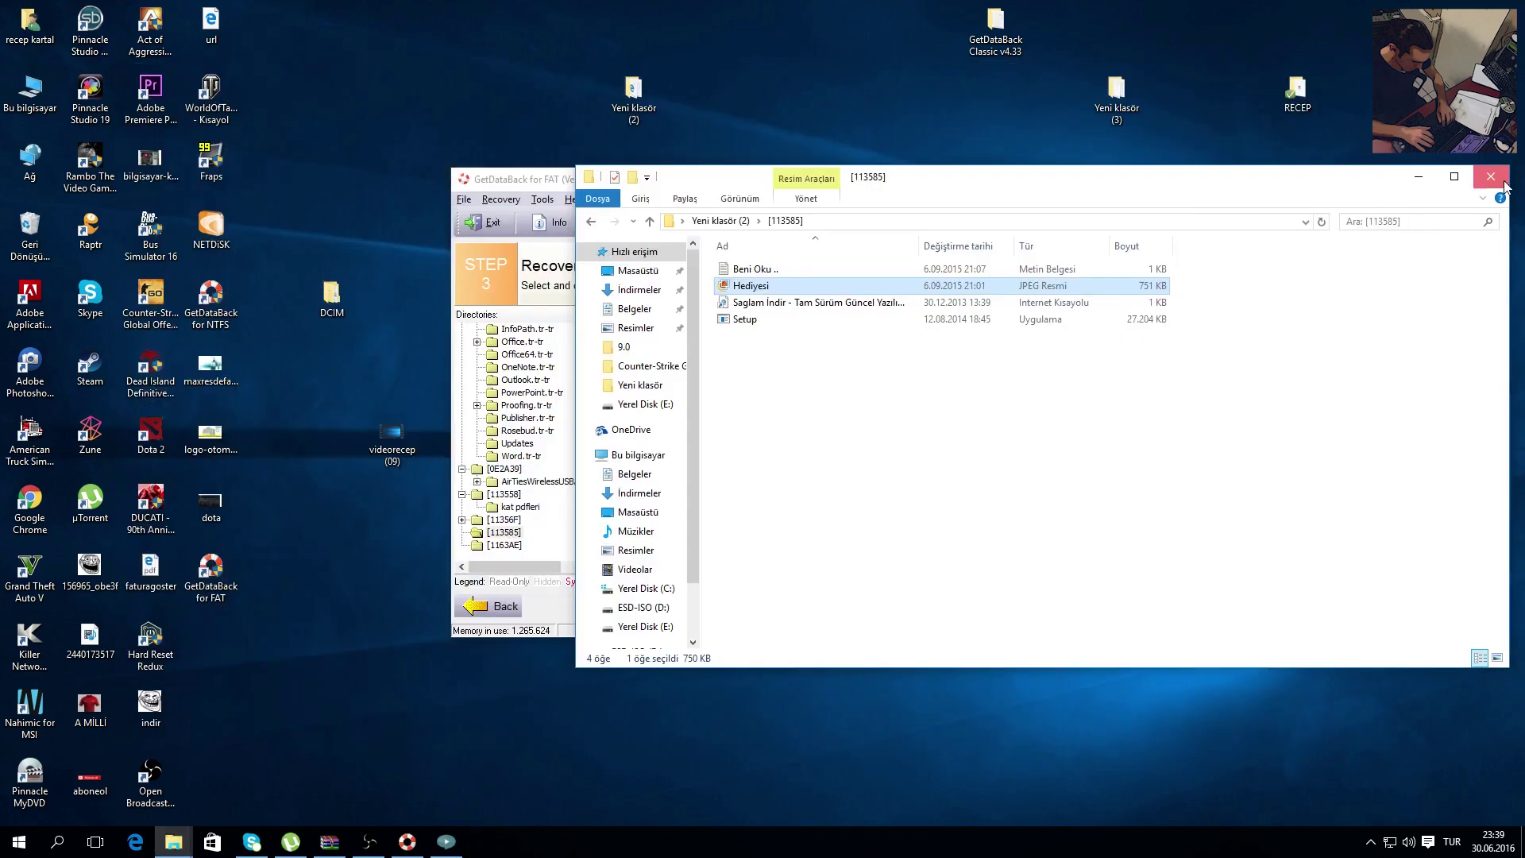
left_click(1504, 184)
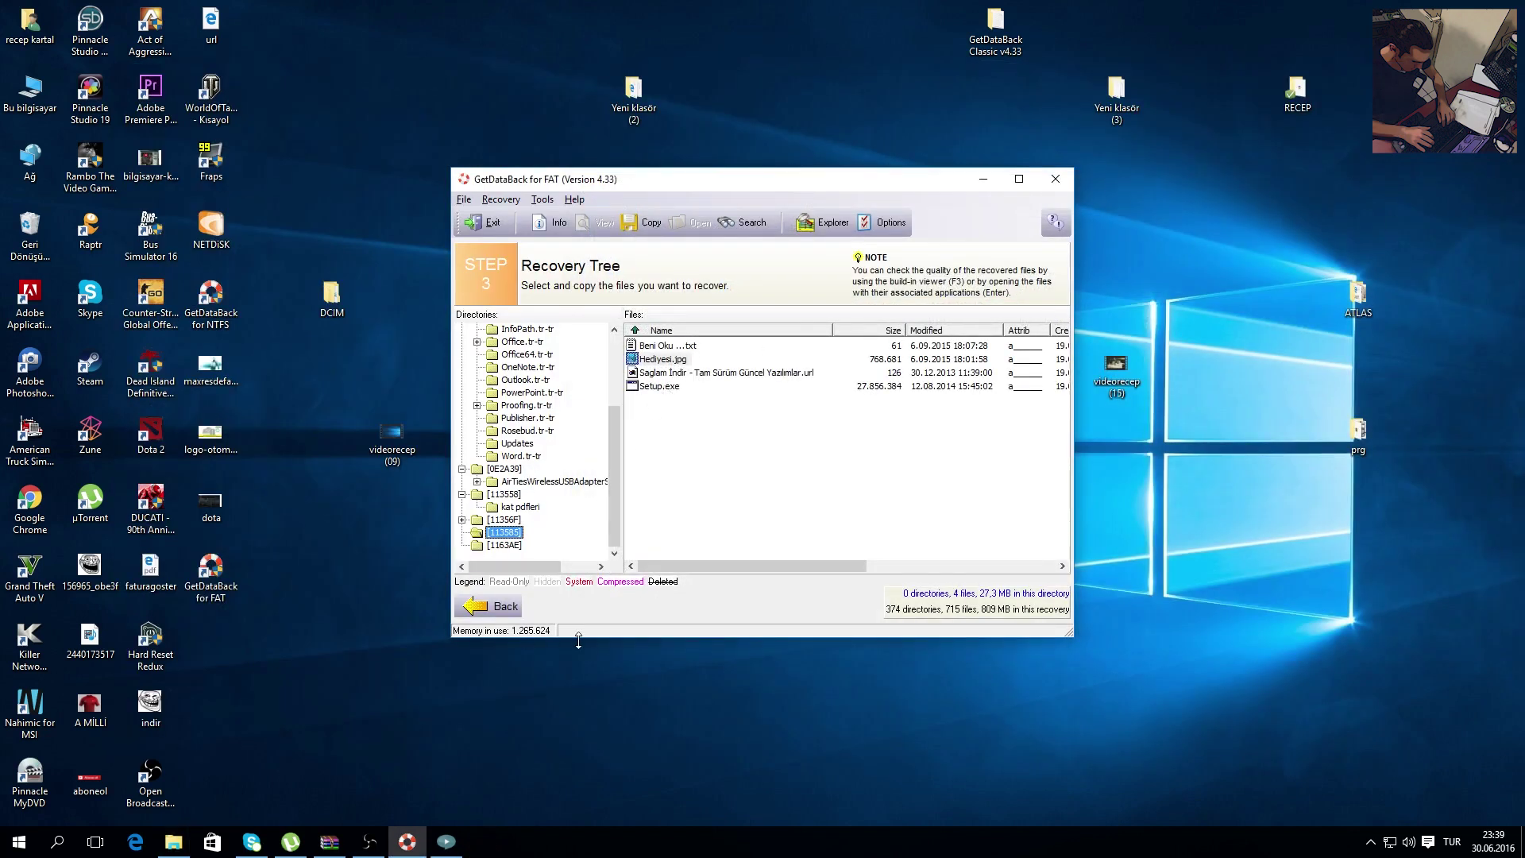